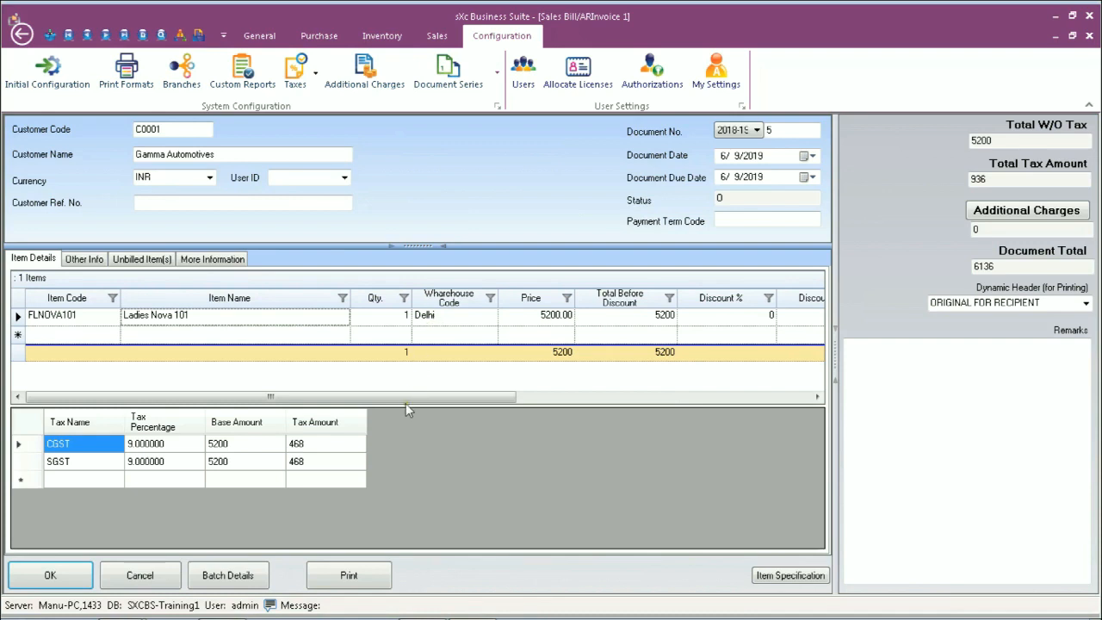
pyautogui.moveTo(427, 398); pyautogui.dragTo(428, 398)
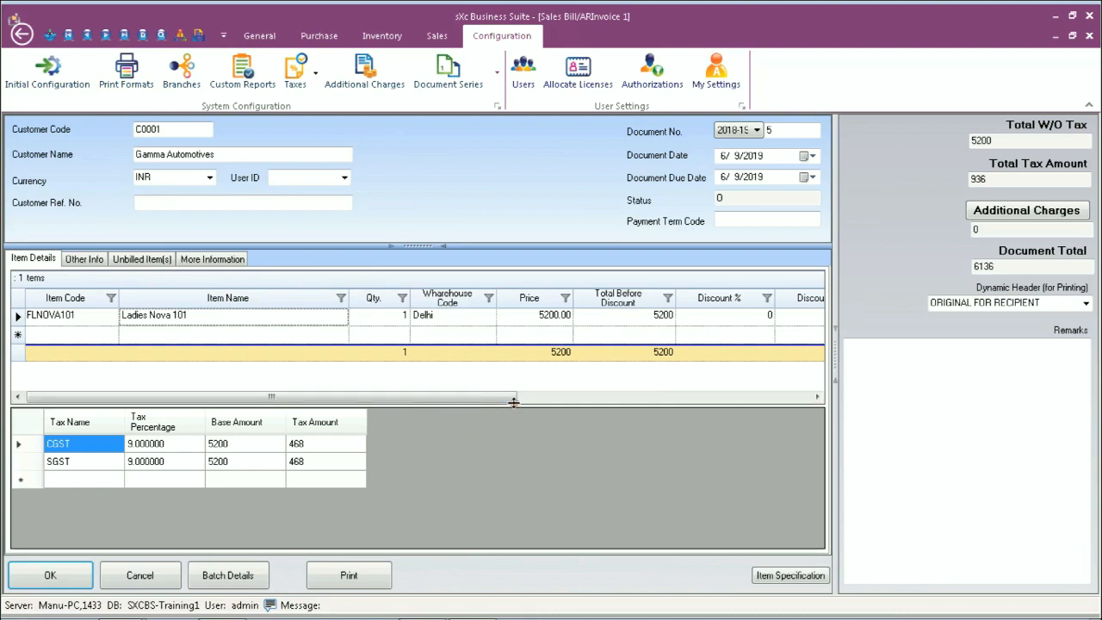
pyautogui.click(526, 398)
pyautogui.moveTo(528, 398); pyautogui.dragTo(116, 400)
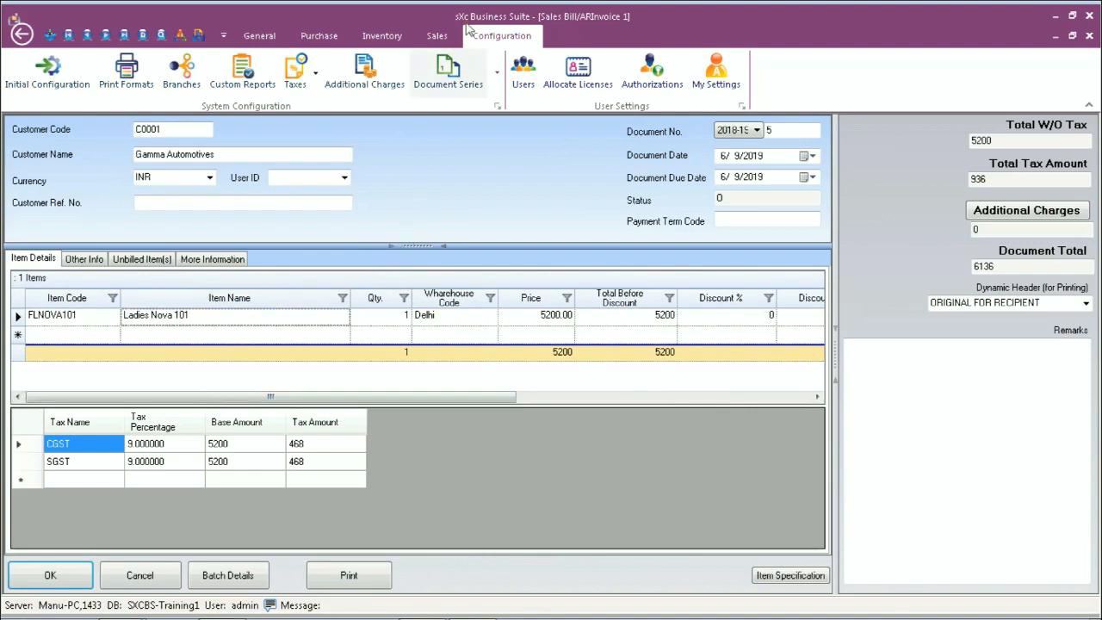
# Step: Start a user-defined field with UDF ID ExpAgent, UDF name Export Agent and length 100
pyautogui.click(497, 74)
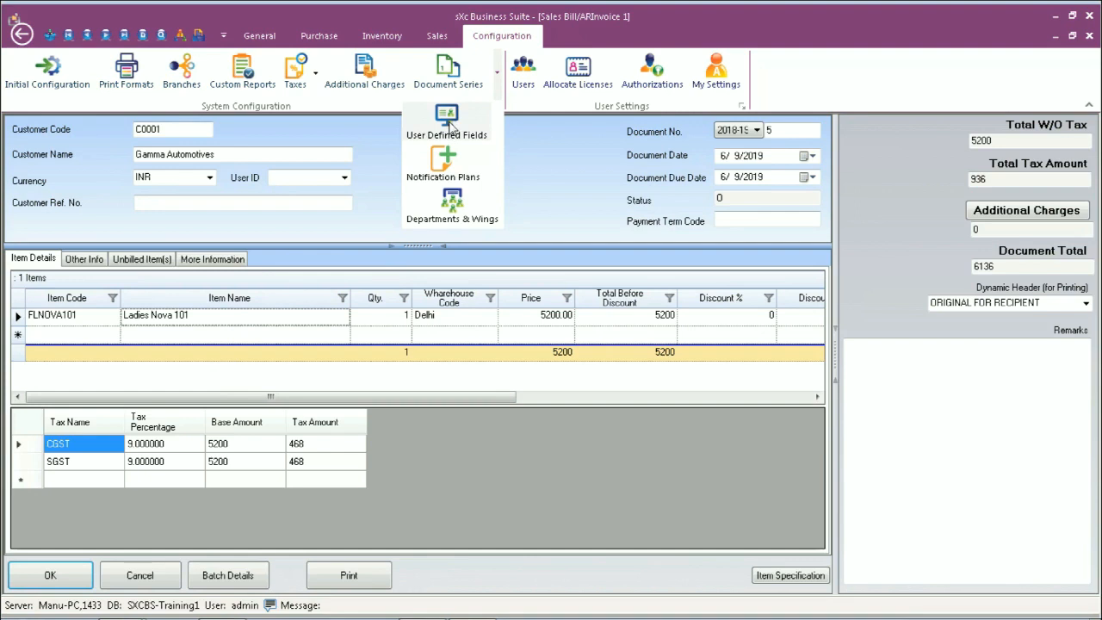
pyautogui.click(451, 124)
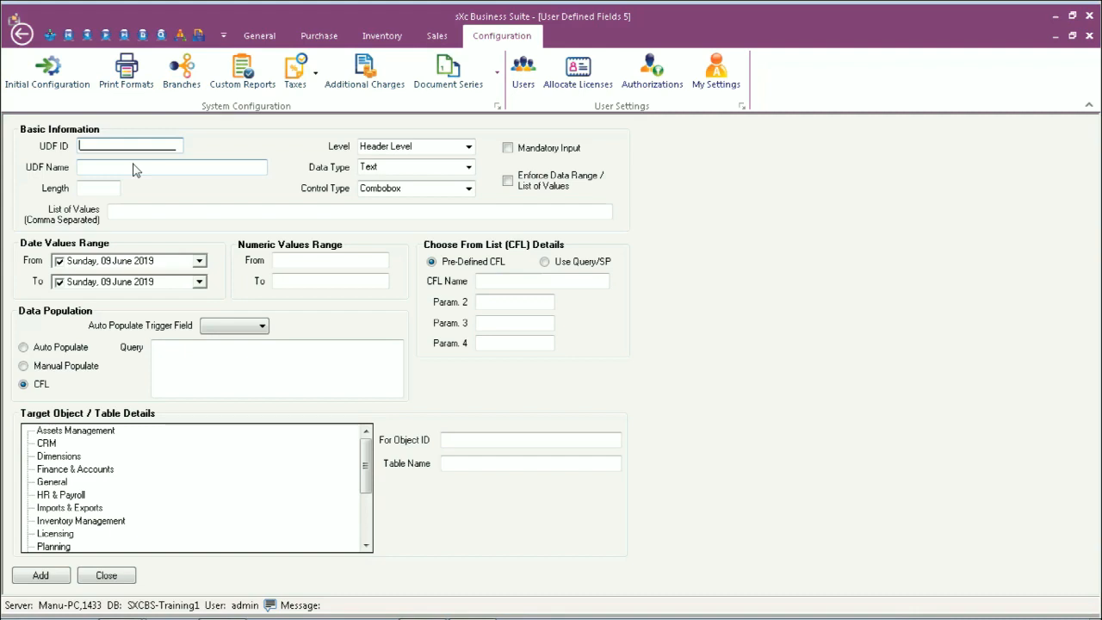
pyautogui.write('ExpAgent')
pyautogui.click(134, 170)
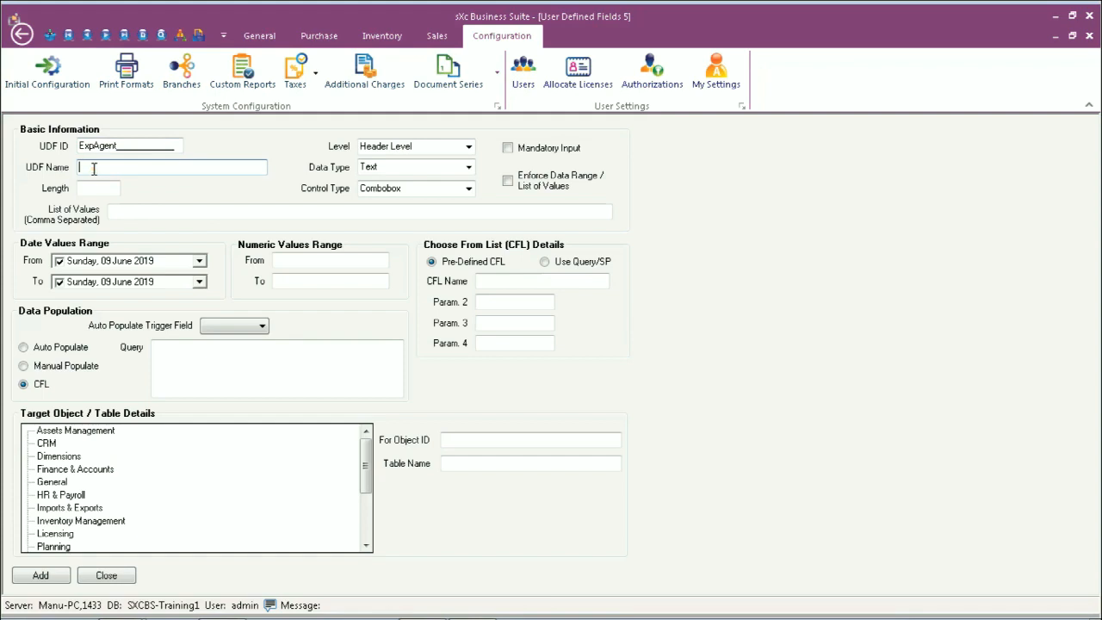
pyautogui.write('Export Agent')
pyautogui.click(99, 189)
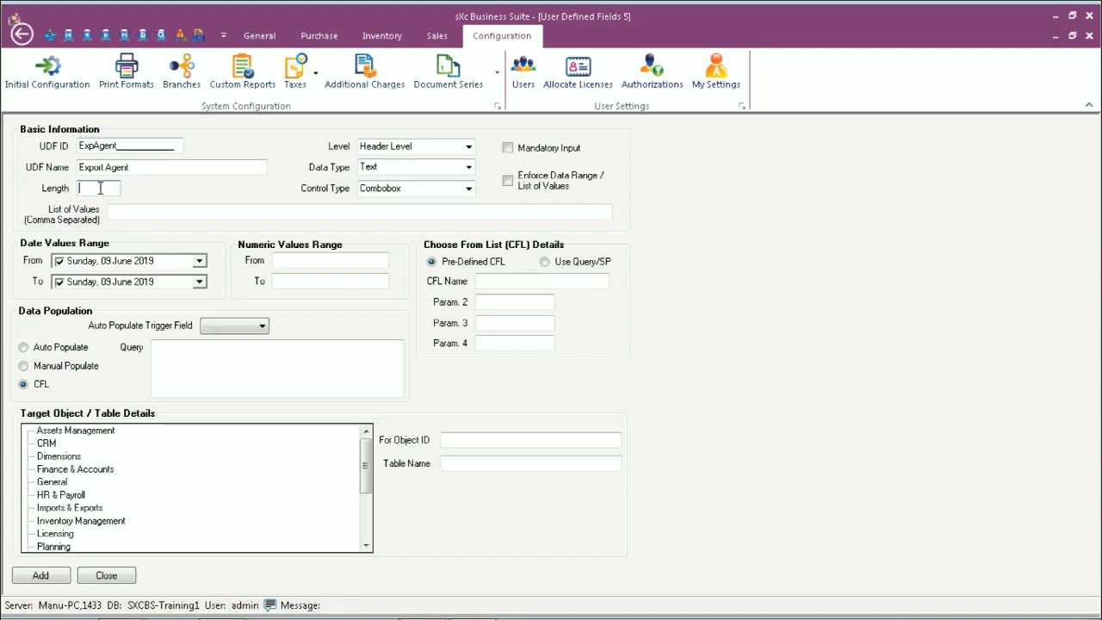
pyautogui.write('100')
# Step: Set the Export Agent field's level to Header Level and its control type to Textbox
pyautogui.click(469, 148)
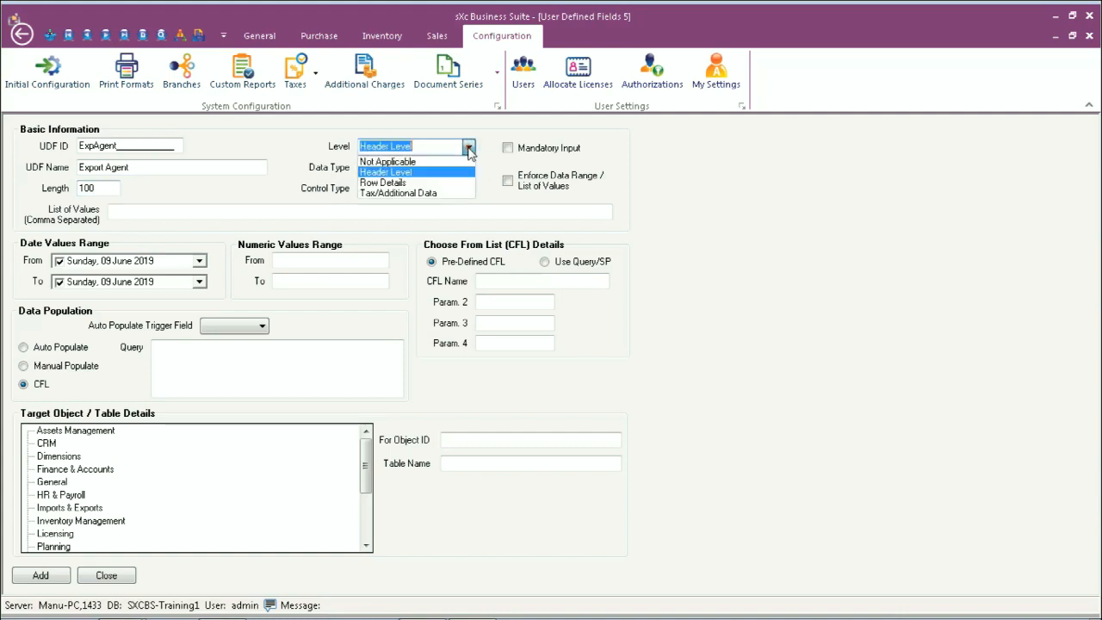
pyautogui.click(416, 172)
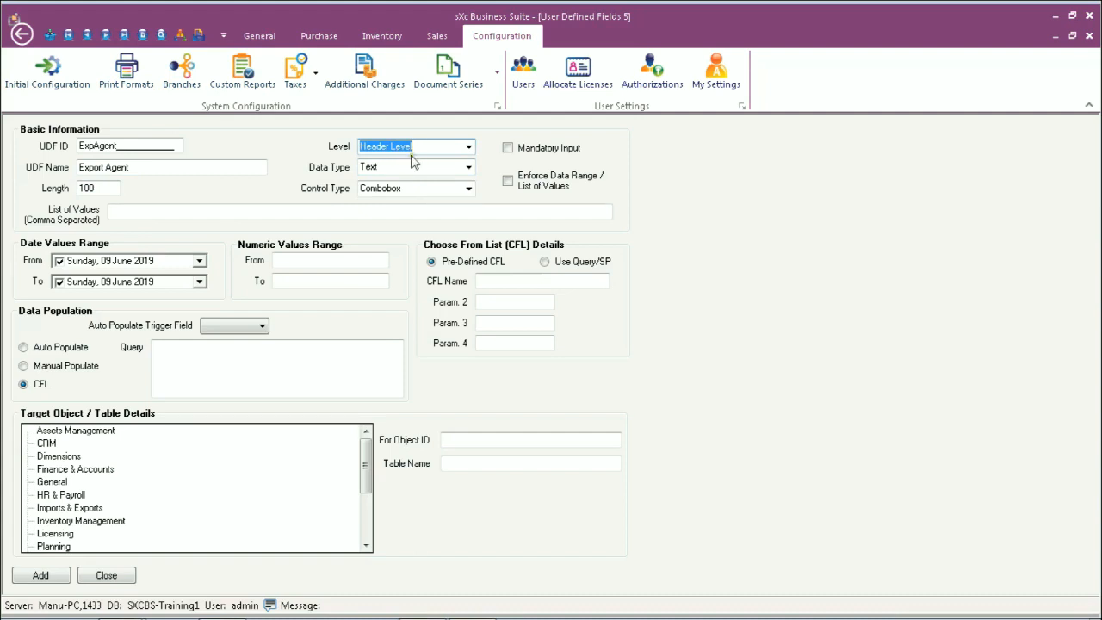
pyautogui.click(469, 190)
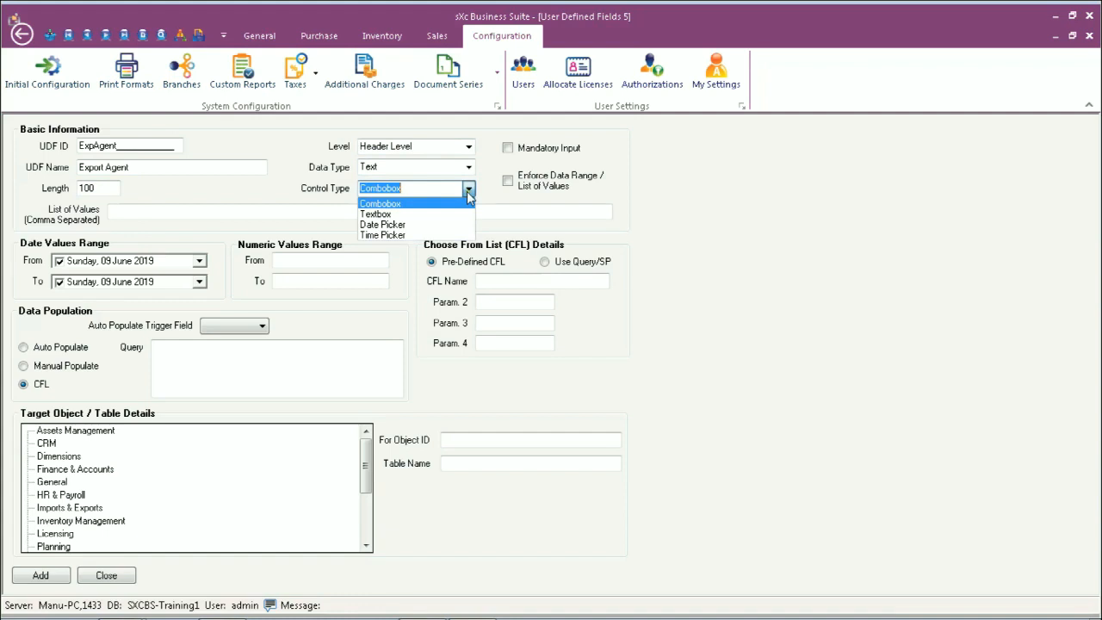
pyautogui.click(384, 214)
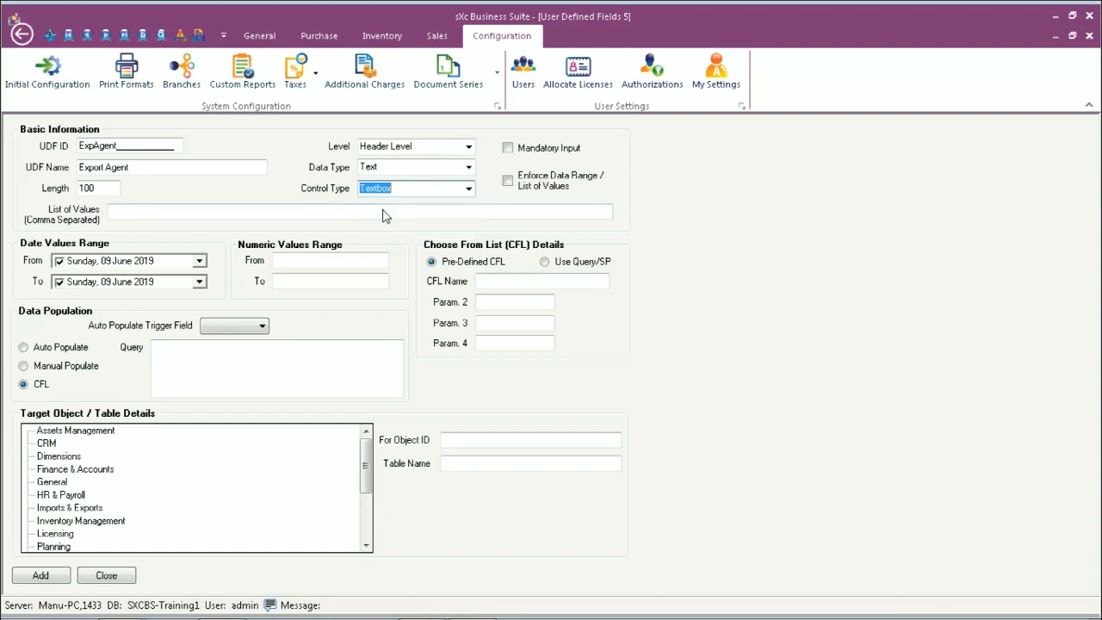
pyautogui.click(468, 189)
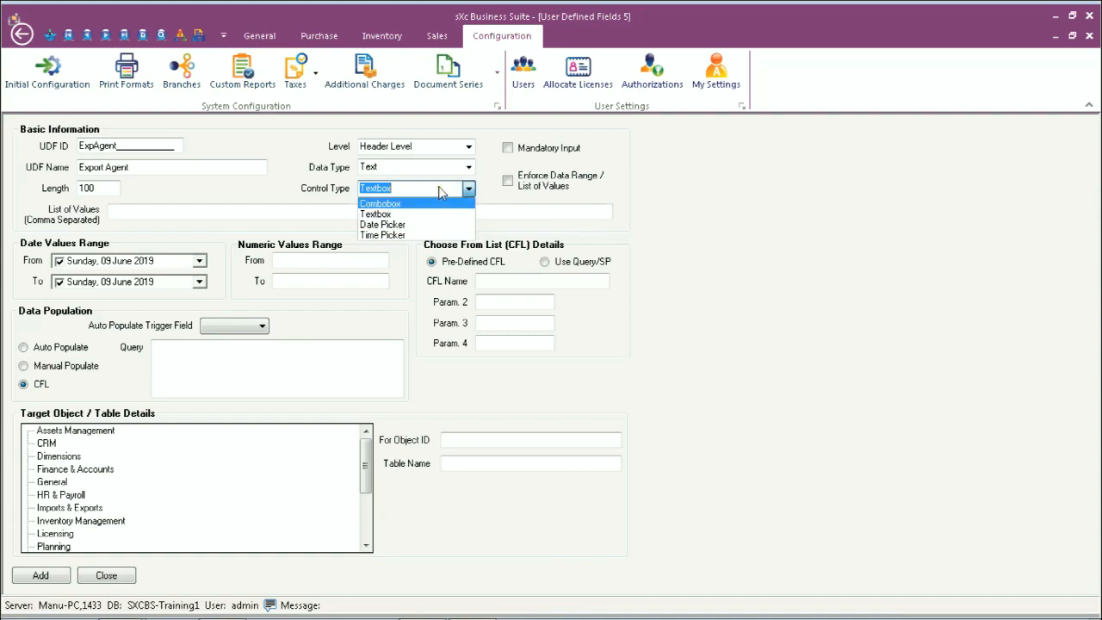
pyautogui.click(131, 211)
pyautogui.click(116, 209)
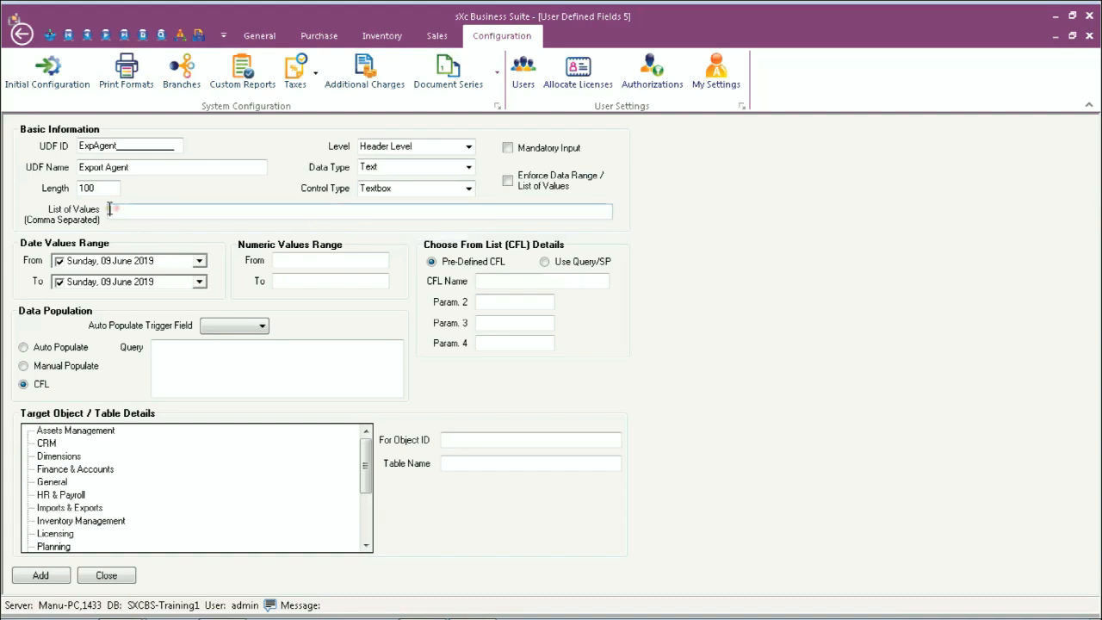
pyautogui.click(469, 188)
pyautogui.click(468, 189)
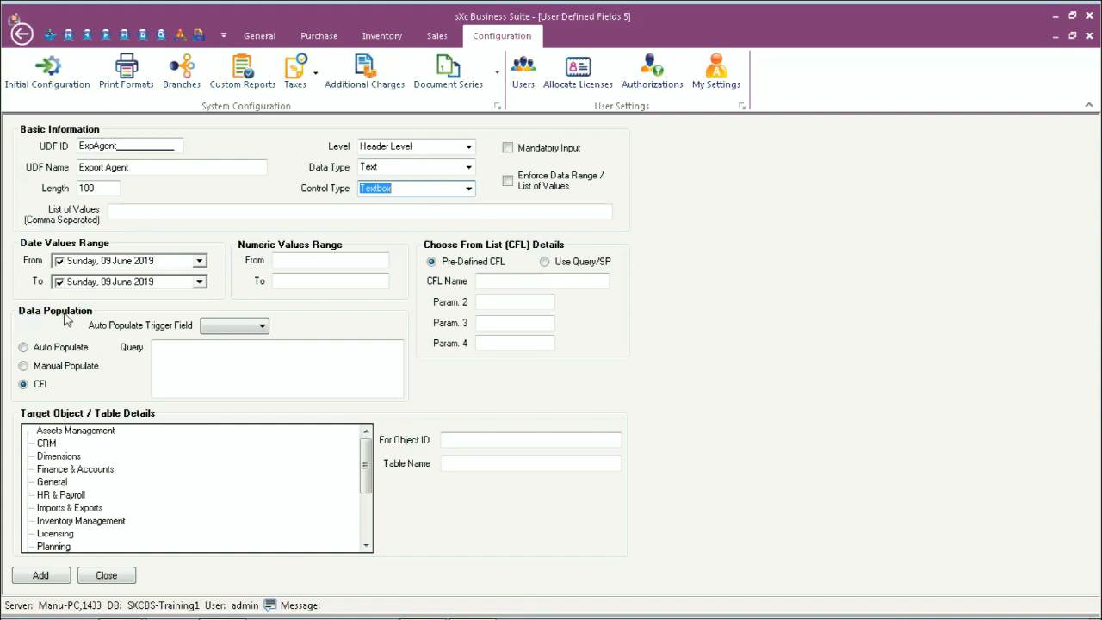
# Step: Add the Export Agent field with Manual Populate, targeting Sales Invoice Header under Sales Management
pyautogui.click(21, 366)
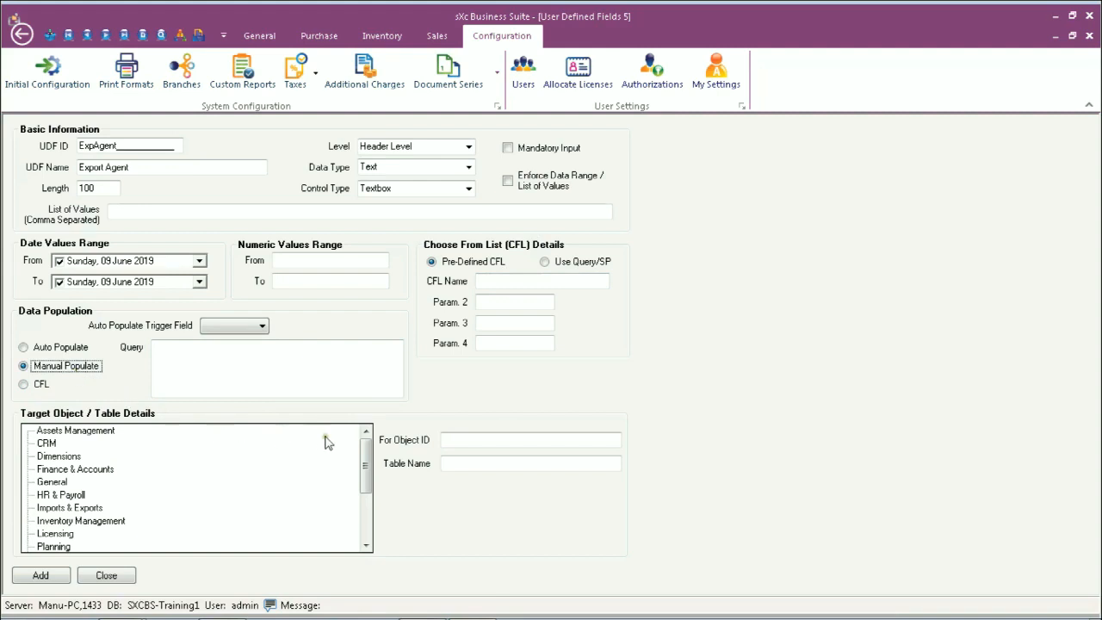
pyautogui.moveTo(363, 458); pyautogui.dragTo(364, 521)
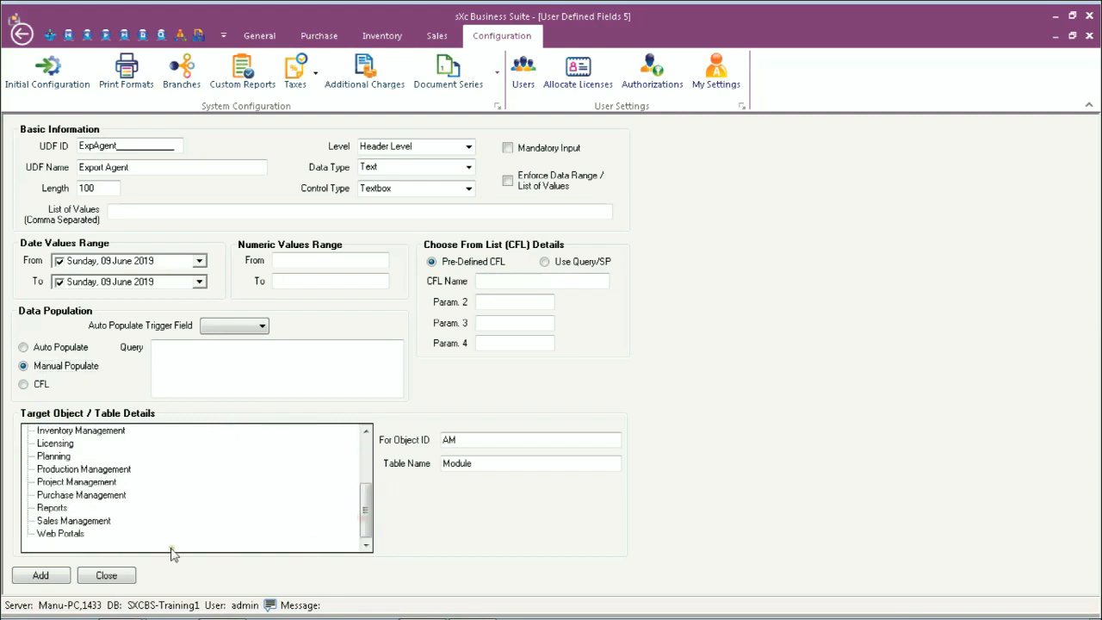
pyautogui.click(54, 522)
pyautogui.click(28, 520)
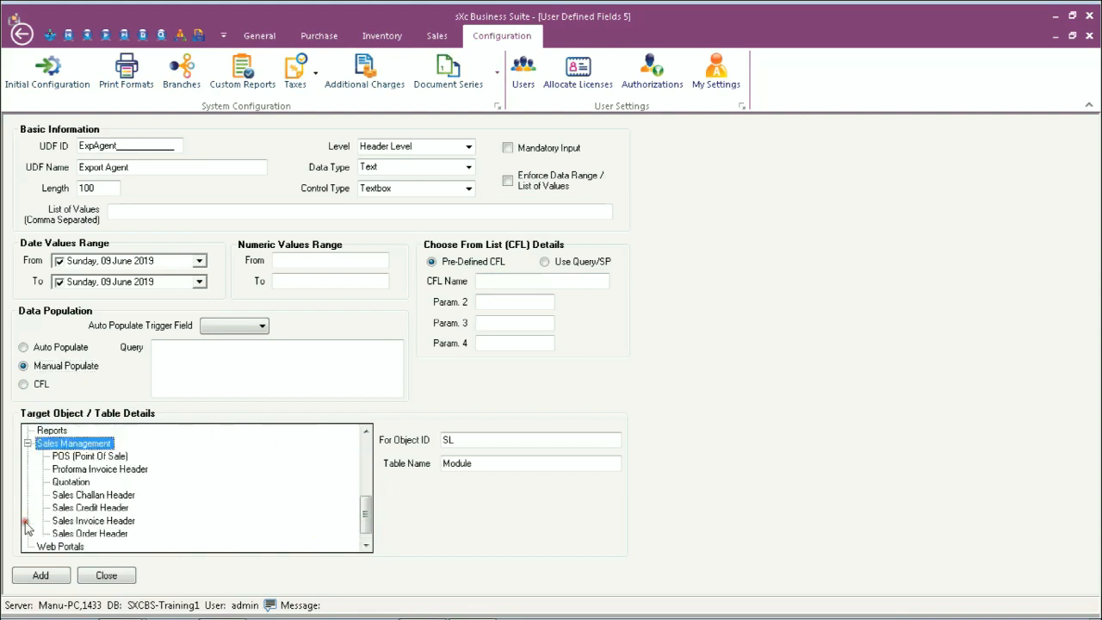
pyautogui.click(93, 521)
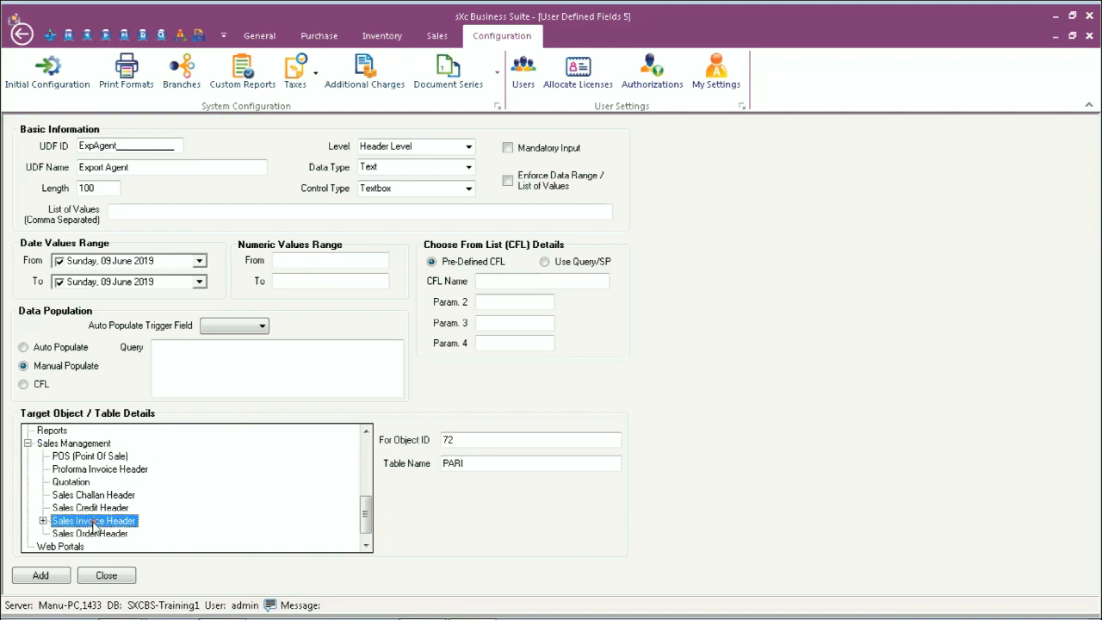
pyautogui.click(42, 521)
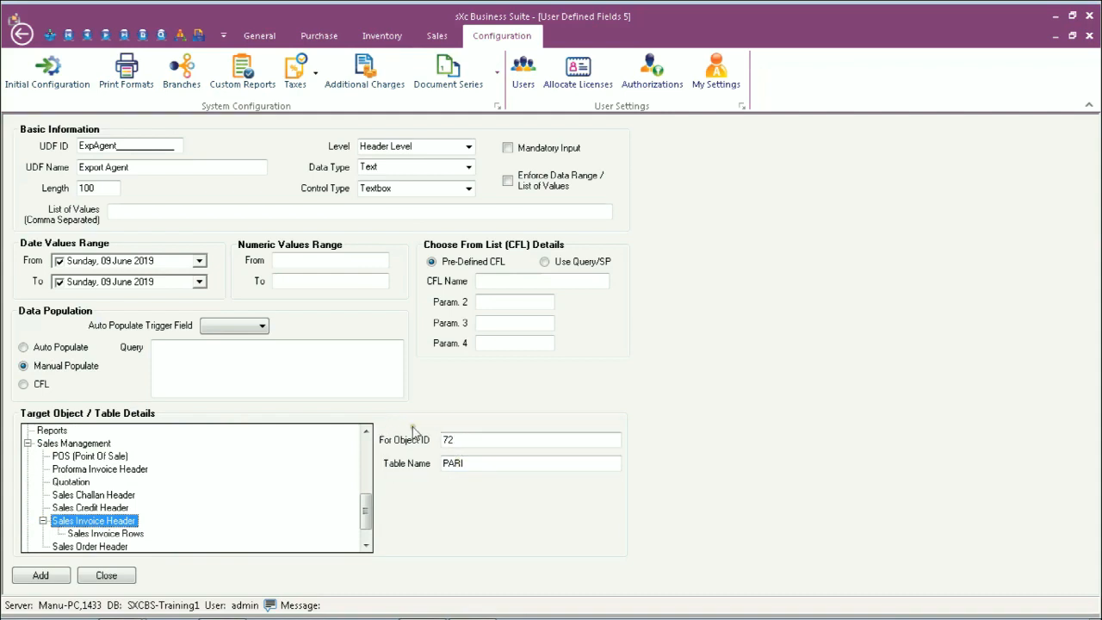
pyautogui.click(456, 464)
pyautogui.click(26, 577)
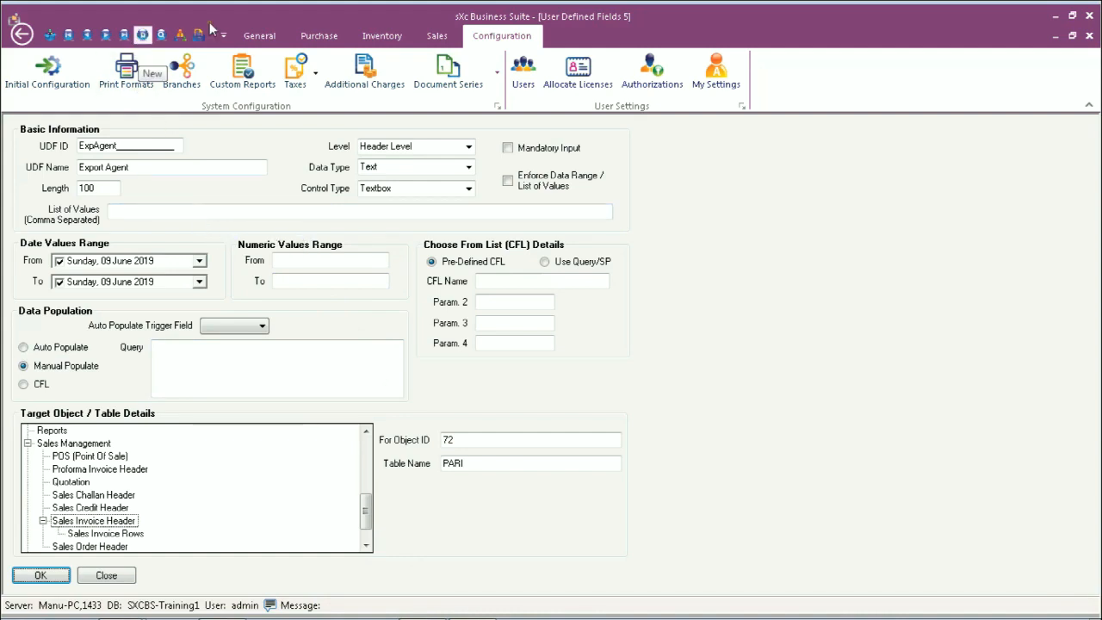
# Step: Start another new user-defined field with UDF ID Color, UDF name Color and length 50
pyautogui.click(259, 35)
pyautogui.click(317, 72)
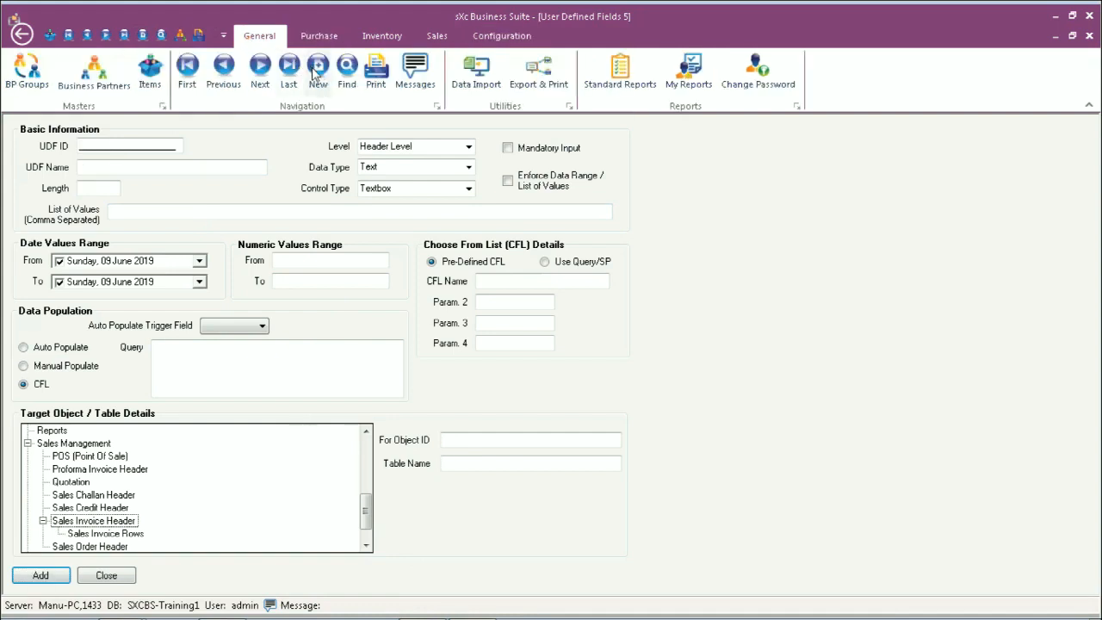
pyautogui.click(99, 147)
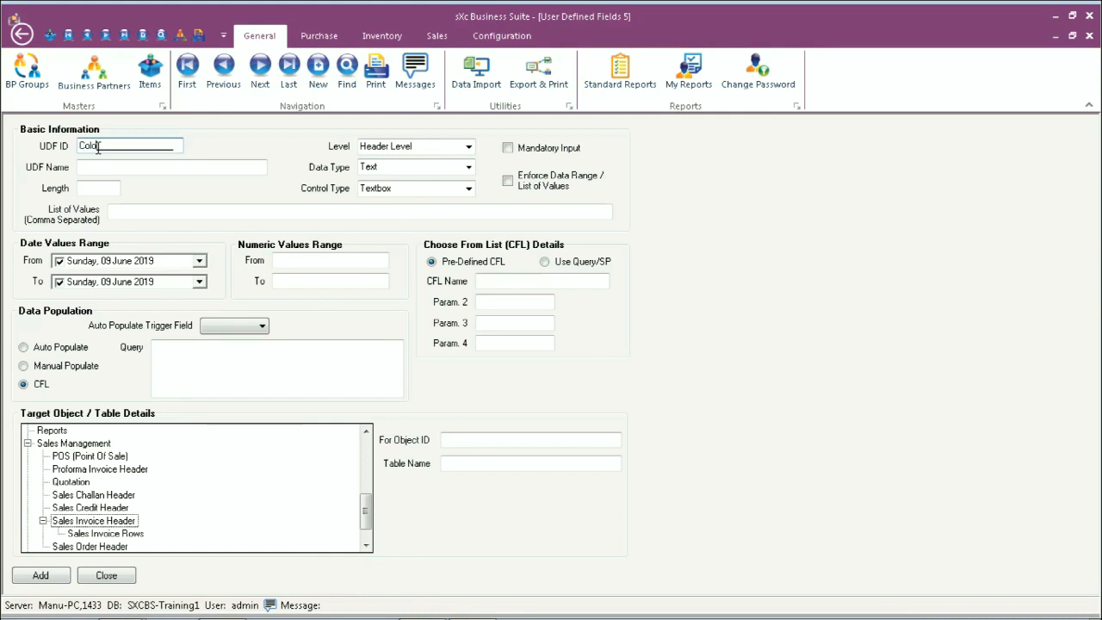
pyautogui.click(100, 166)
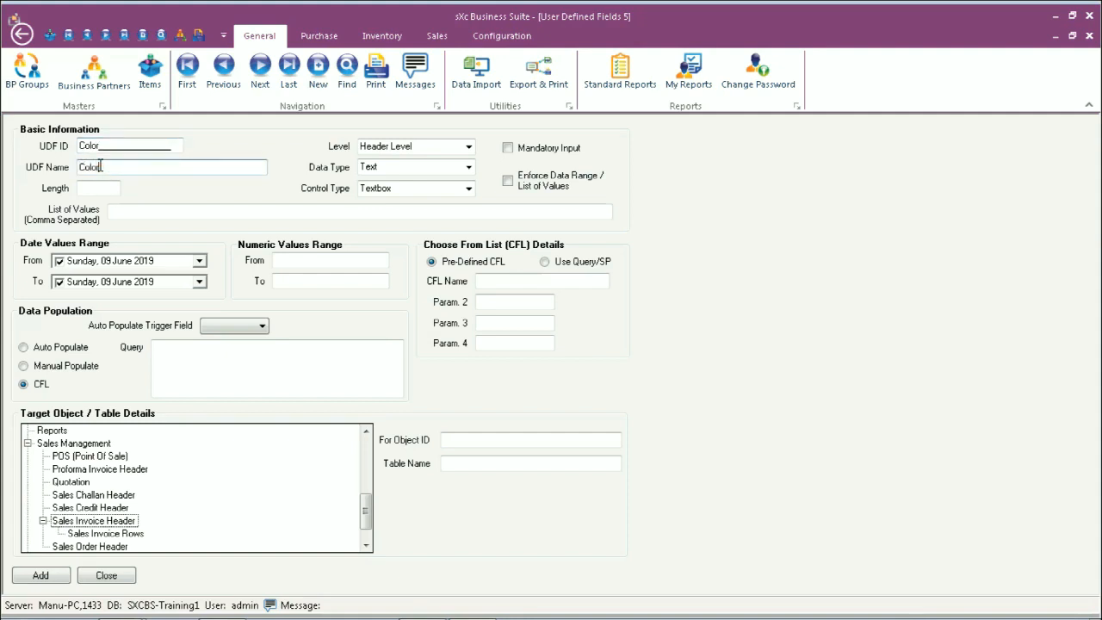
pyautogui.click(111, 188)
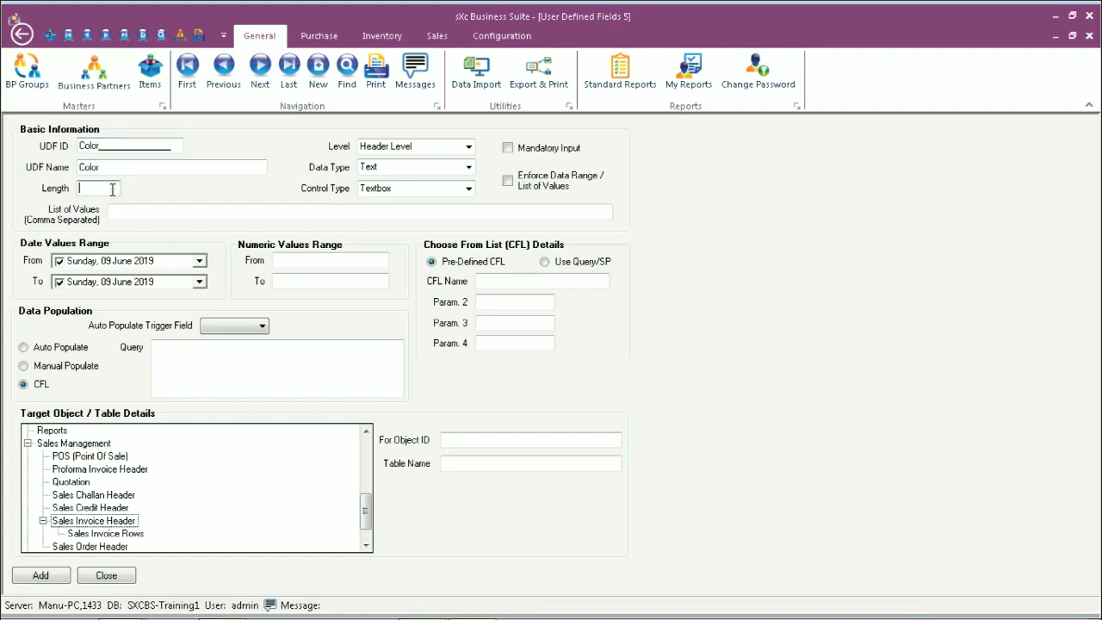
pyautogui.press('Tab')
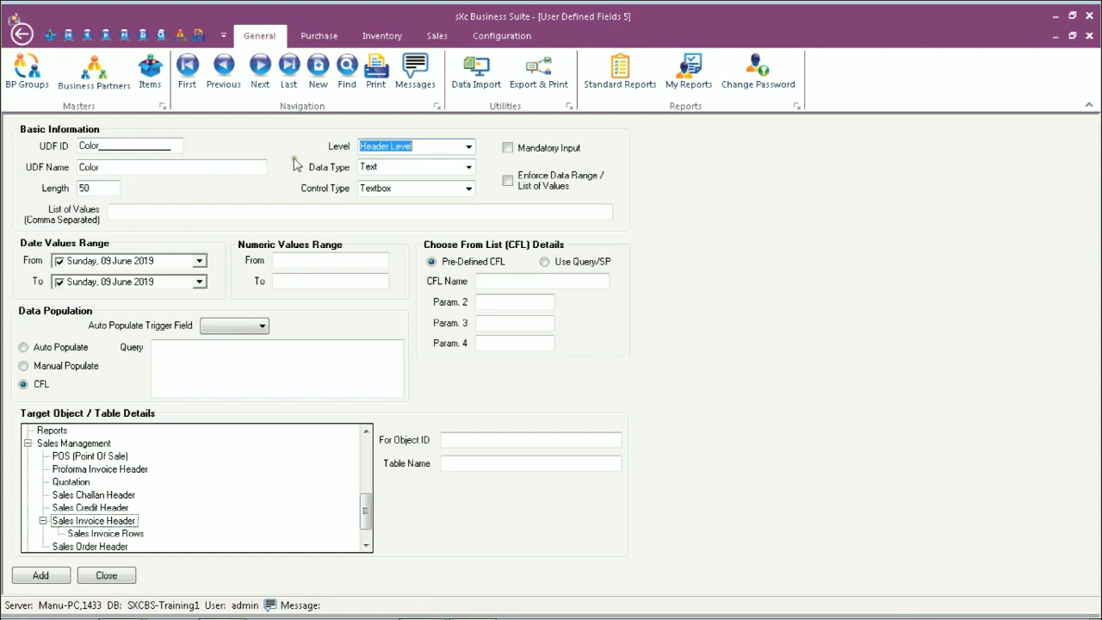
# Step: Make the Color field a Row Details combobox with the list values Red, Purple, Yellow, Orange
pyautogui.click(469, 148)
pyautogui.click(407, 182)
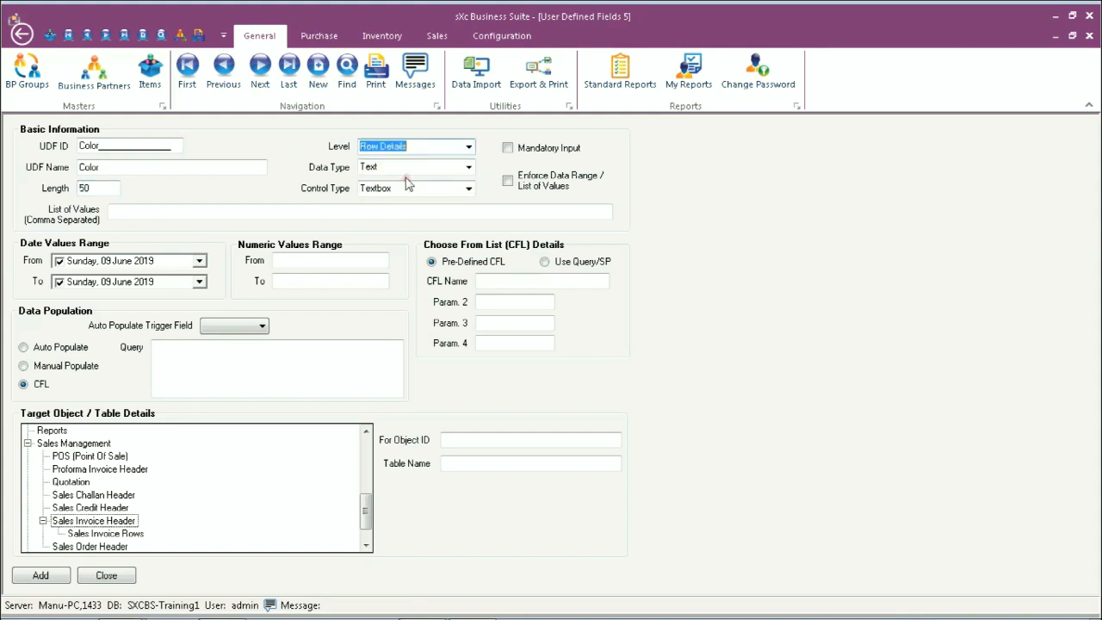
pyautogui.click(468, 190)
pyautogui.click(412, 203)
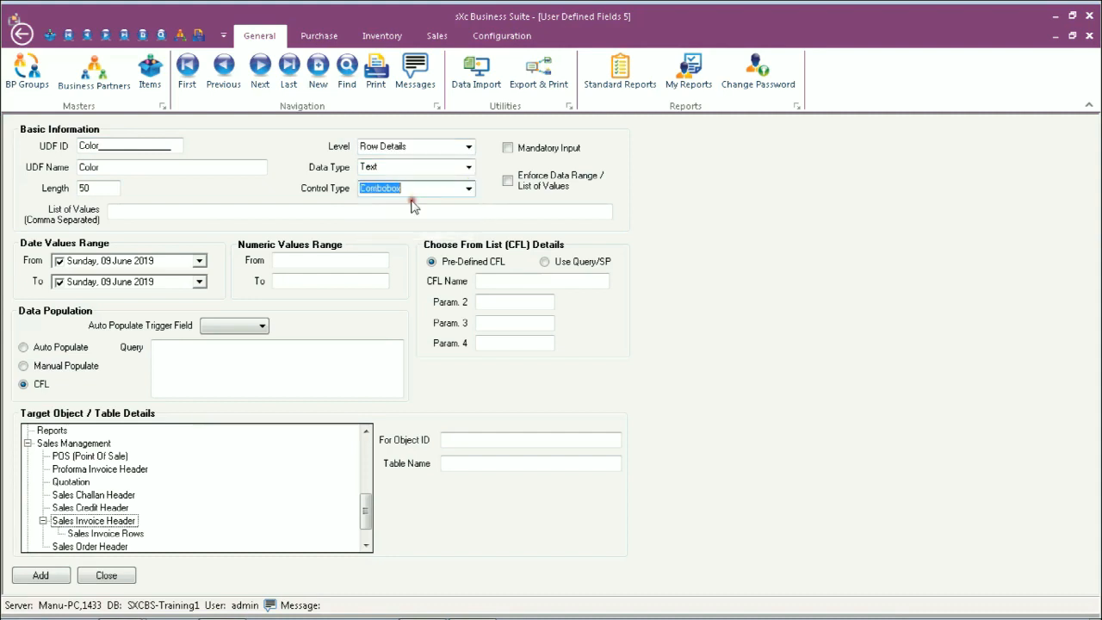
pyautogui.click(185, 210)
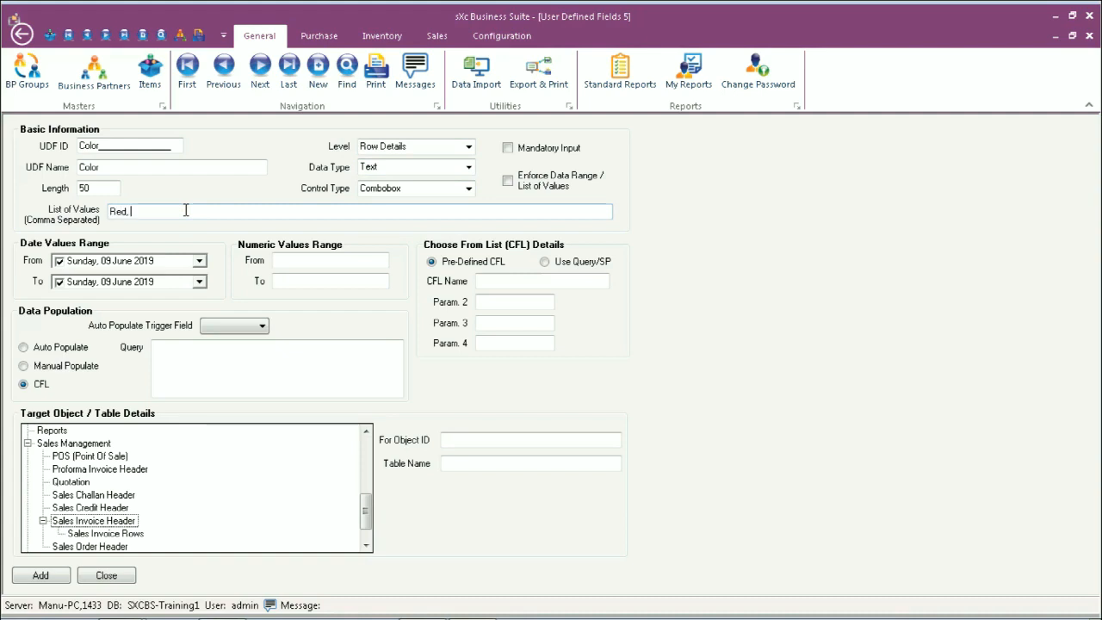
pyautogui.write('ple, Yellow, Orange')
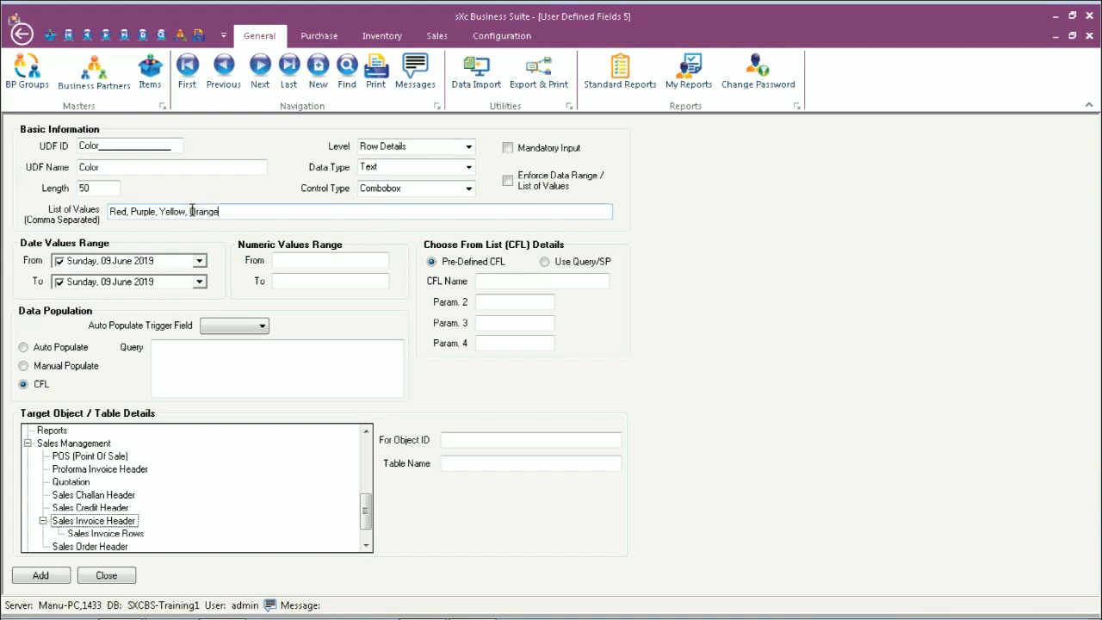
pyautogui.press('Tab')
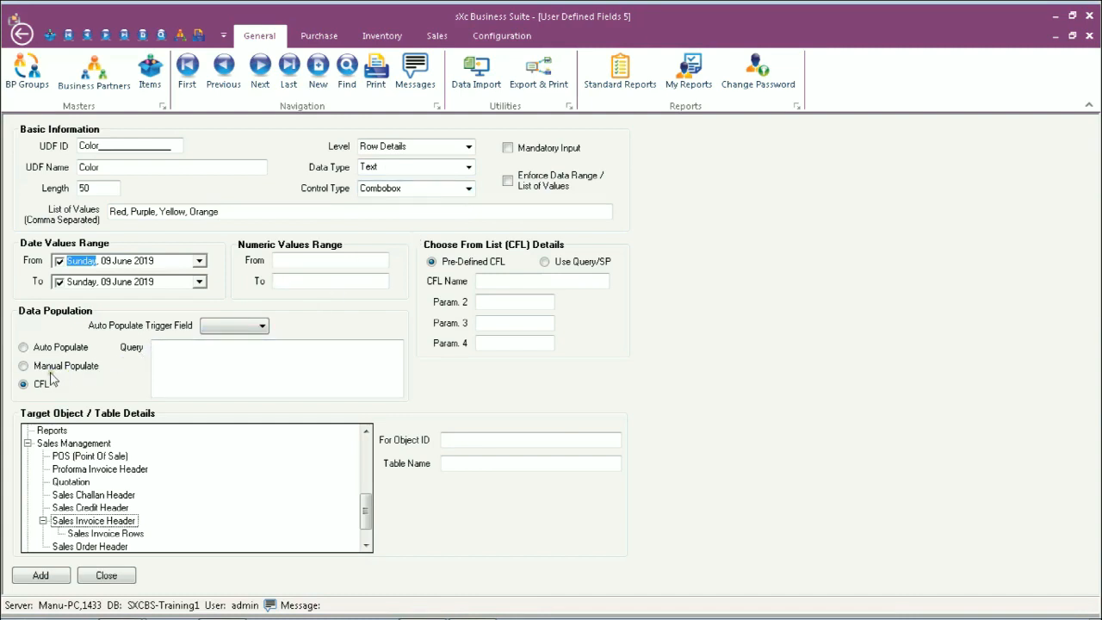
# Step: Add the Color field with Manual Populate, targeting Sales Invoice Rows, and close the user-defined fields form
pyautogui.click(24, 367)
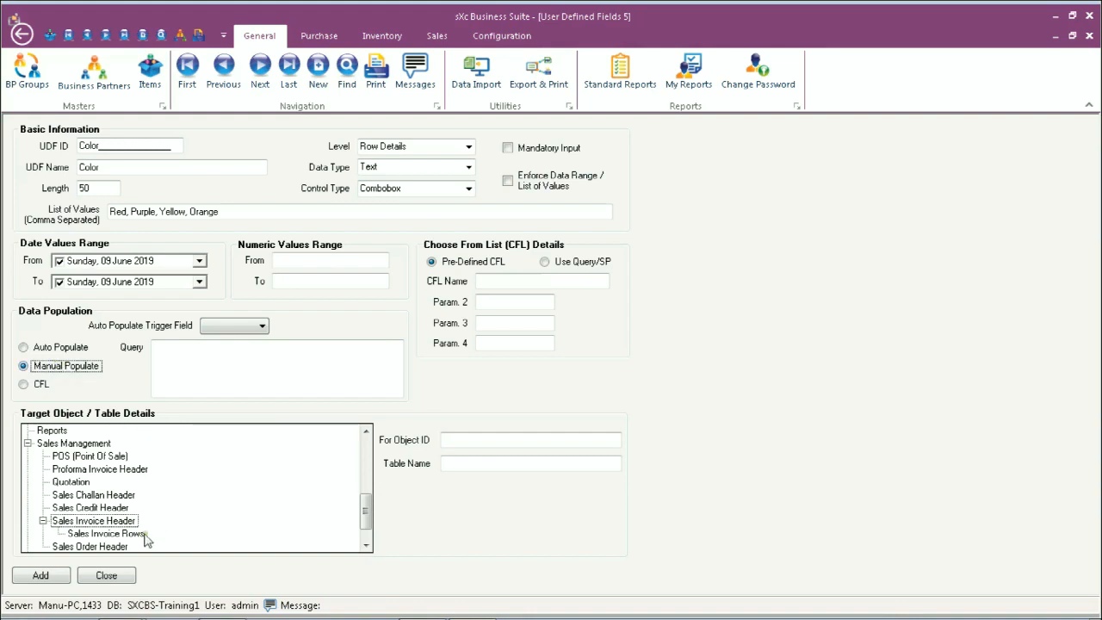
pyautogui.click(99, 534)
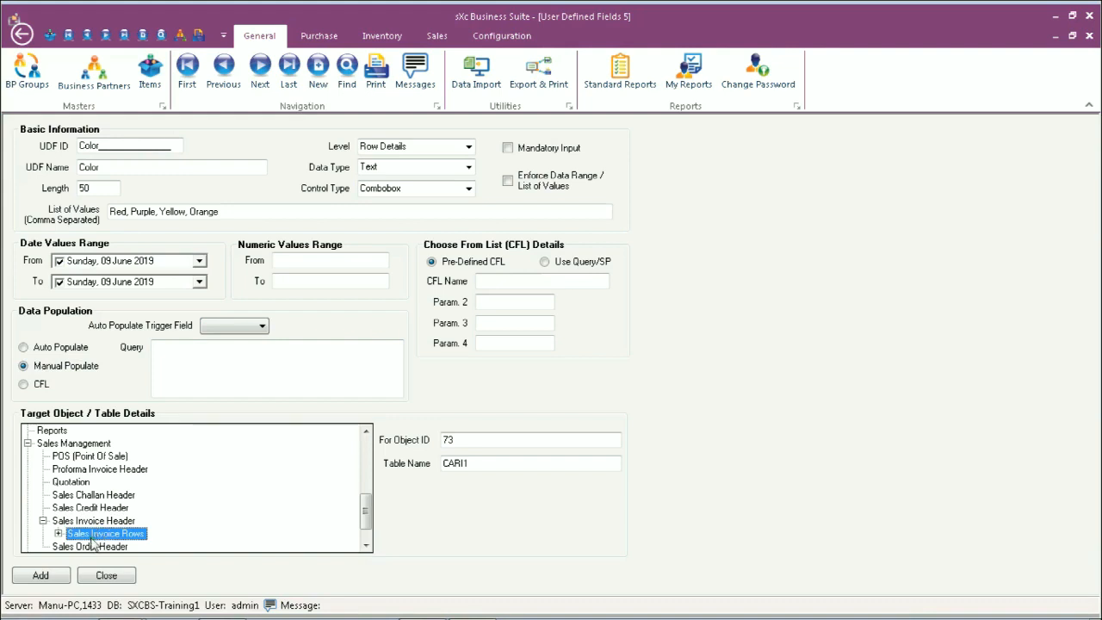
pyautogui.click(41, 575)
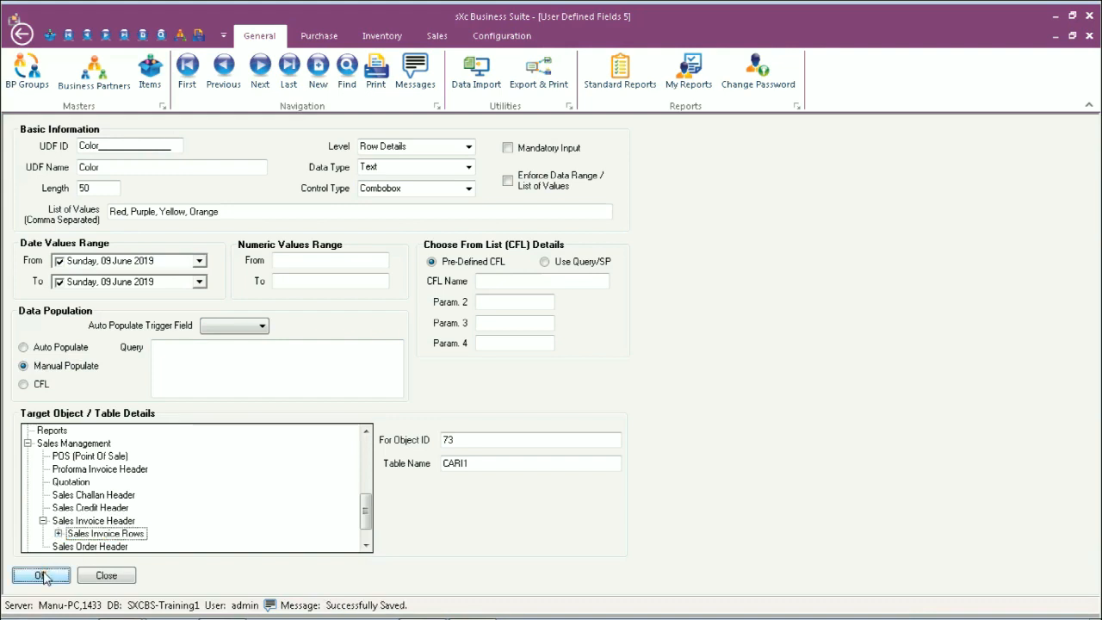
pyautogui.click(90, 575)
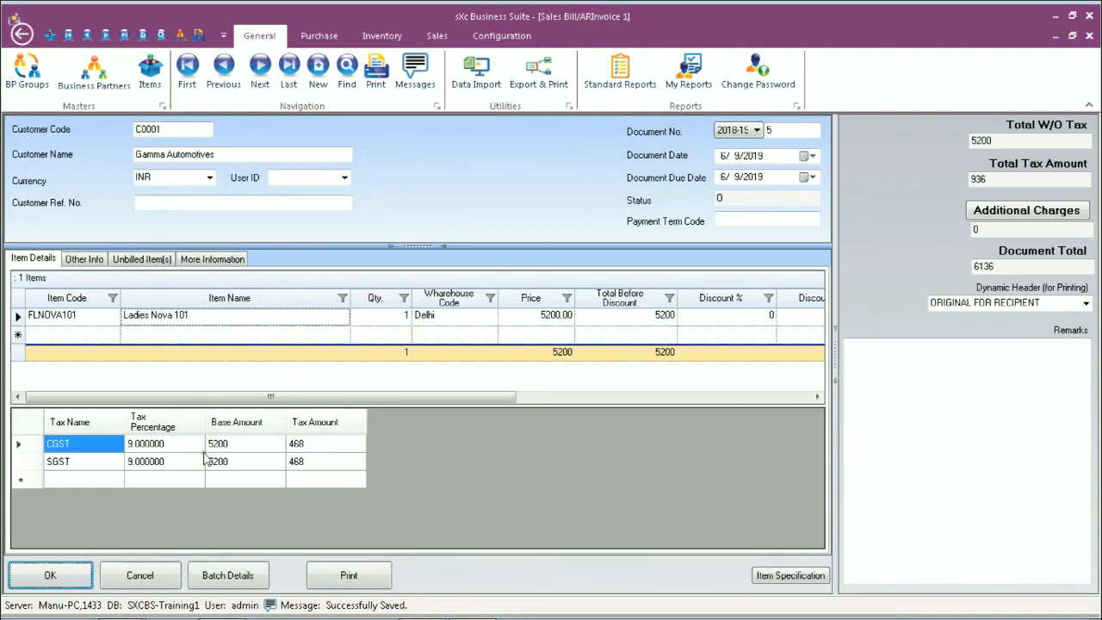
# Step: Close the existing sales invoice and open a new blank one
pyautogui.click(140, 575)
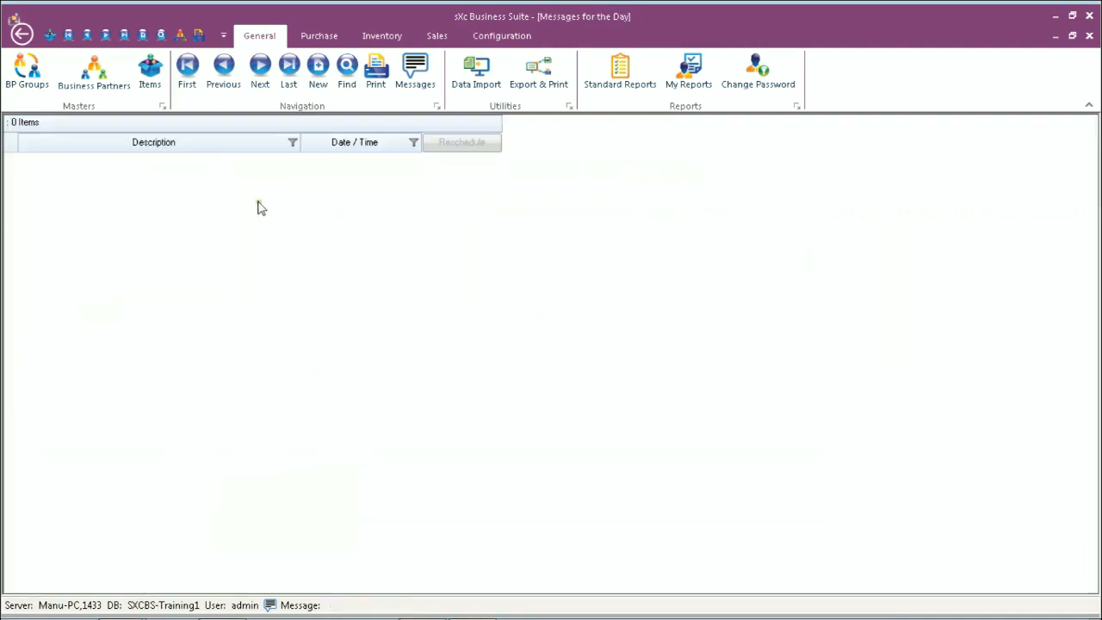
pyautogui.click(425, 33)
pyautogui.click(431, 70)
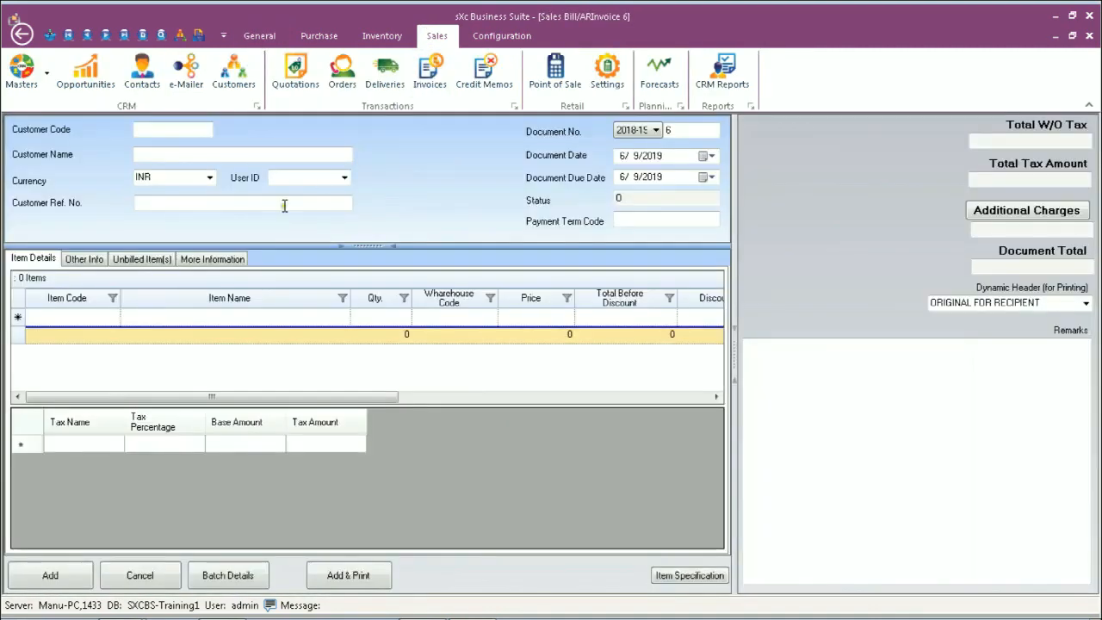
# Step: Check the Export Agent field in the new invoice's More Information section, then return to the item details
pyautogui.click(214, 260)
pyautogui.click(120, 298)
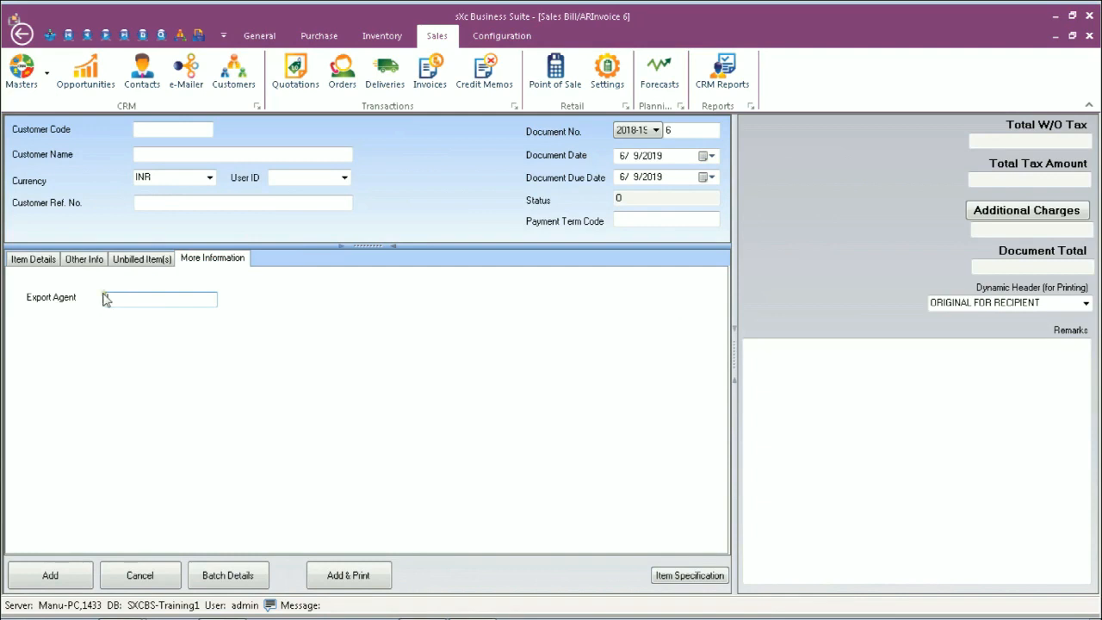
pyautogui.click(48, 260)
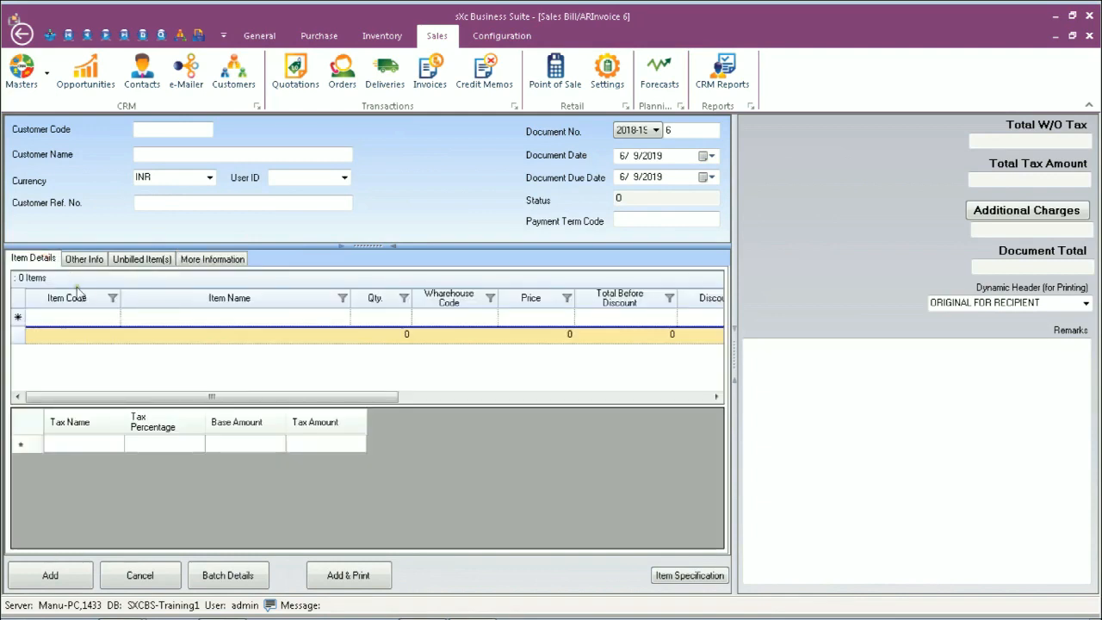
# Step: Enable the Color column in the invoice's item grid through the field chooser and close the chooser
pyautogui.moveTo(287, 399); pyautogui.dragTo(622, 396)
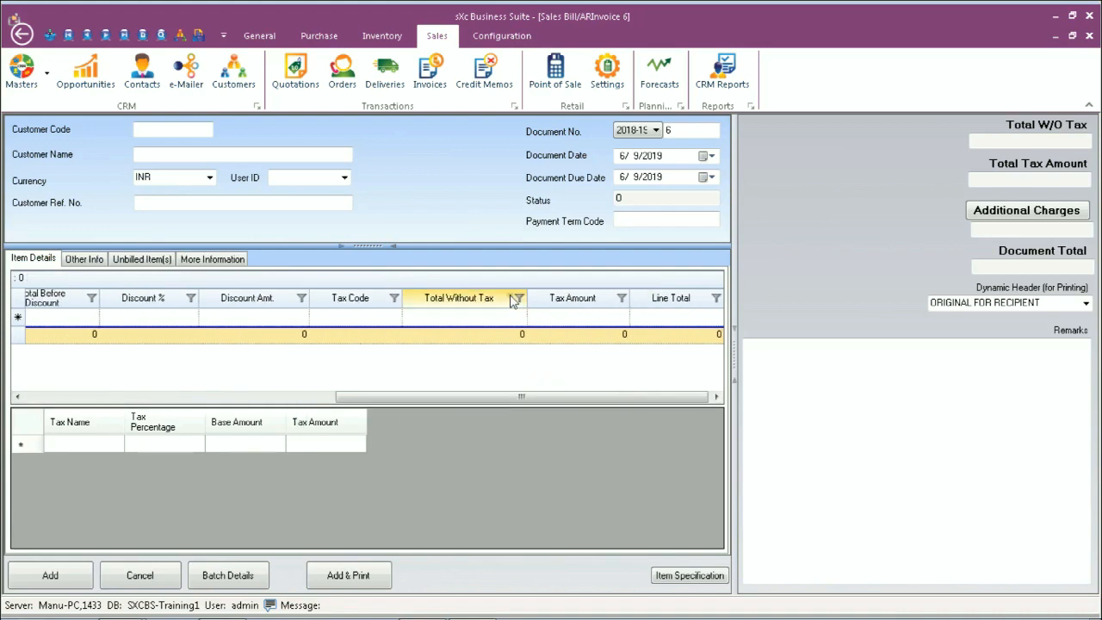
pyautogui.rightClick(513, 299)
pyautogui.click(540, 305)
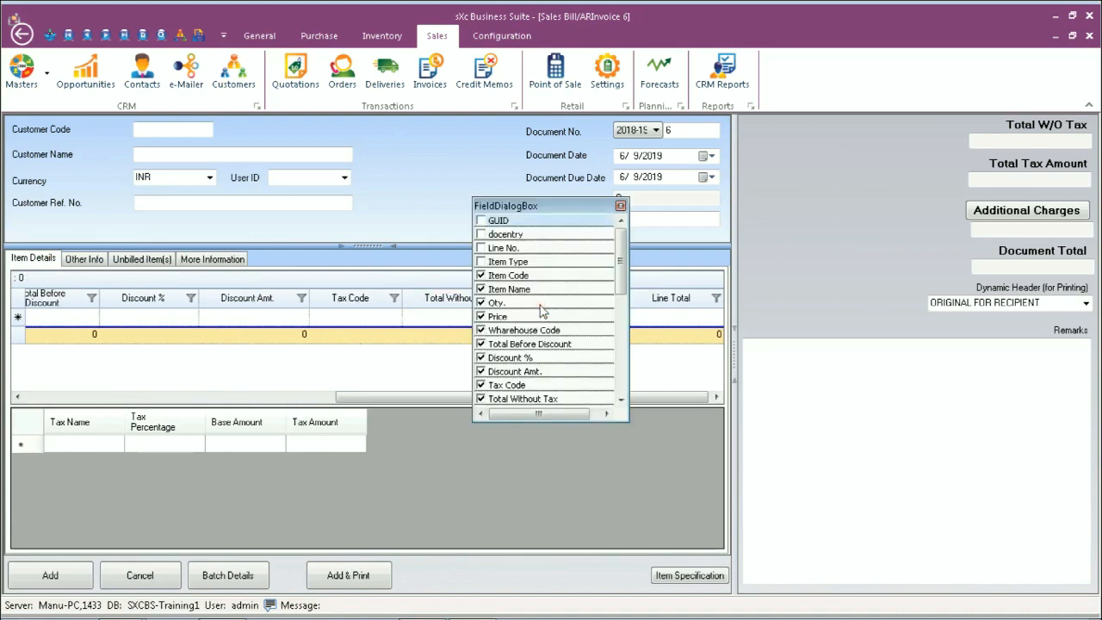
pyautogui.moveTo(619, 291); pyautogui.dragTo(618, 388)
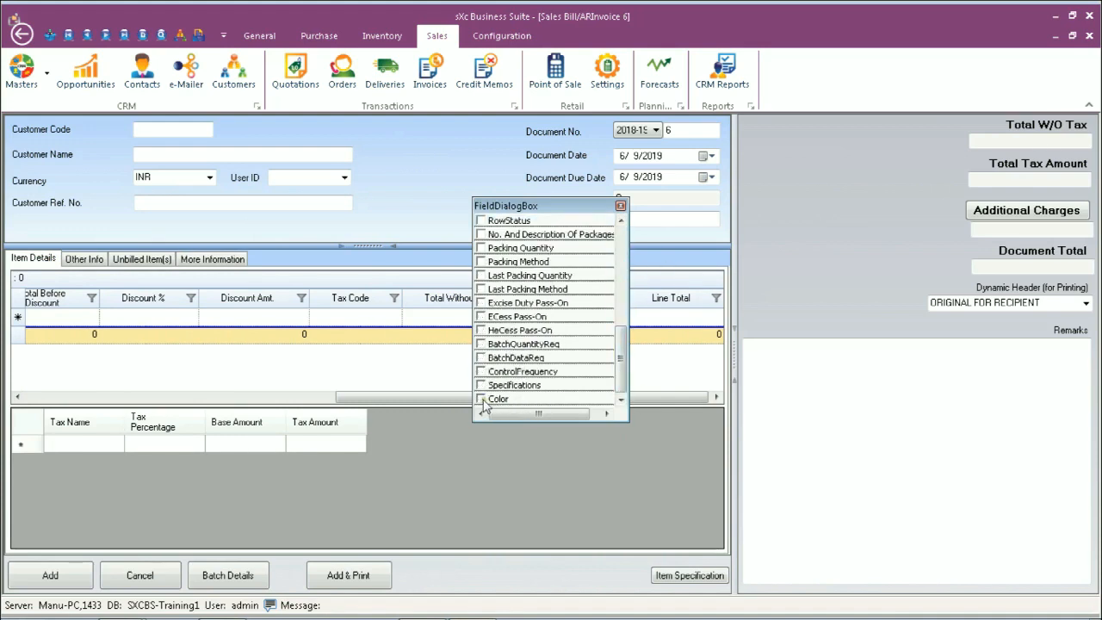
pyautogui.click(482, 399)
pyautogui.click(619, 206)
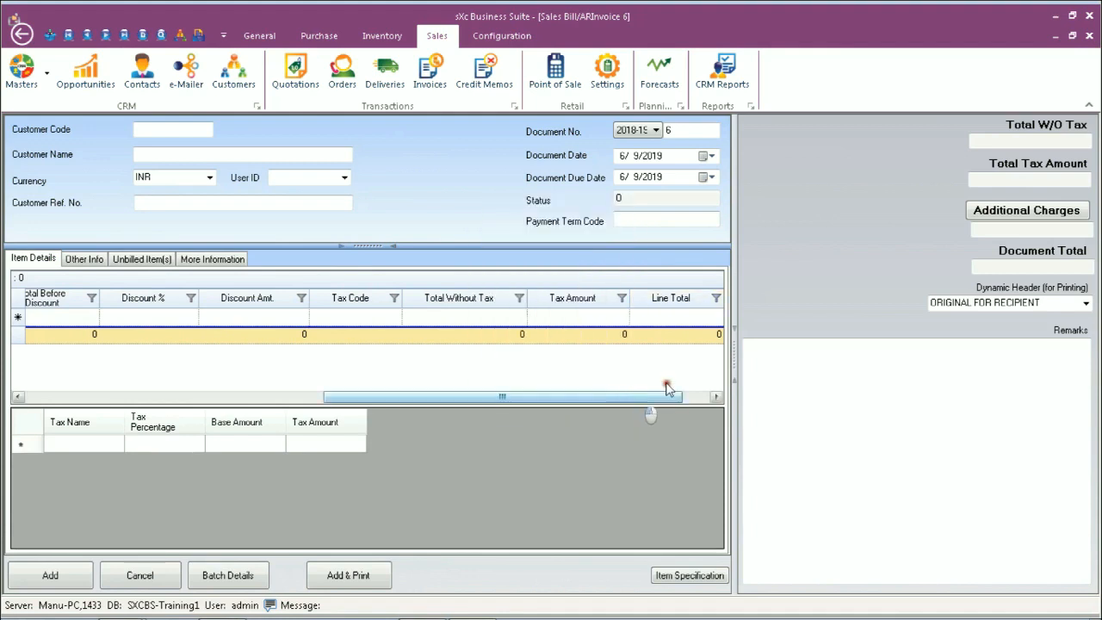
# Step: Move the Color column in the item grid so it sits between Item Name and Qty
pyautogui.moveTo(637, 398); pyautogui.dragTo(663, 398)
pyautogui.moveTo(692, 306); pyautogui.dragTo(96, 303)
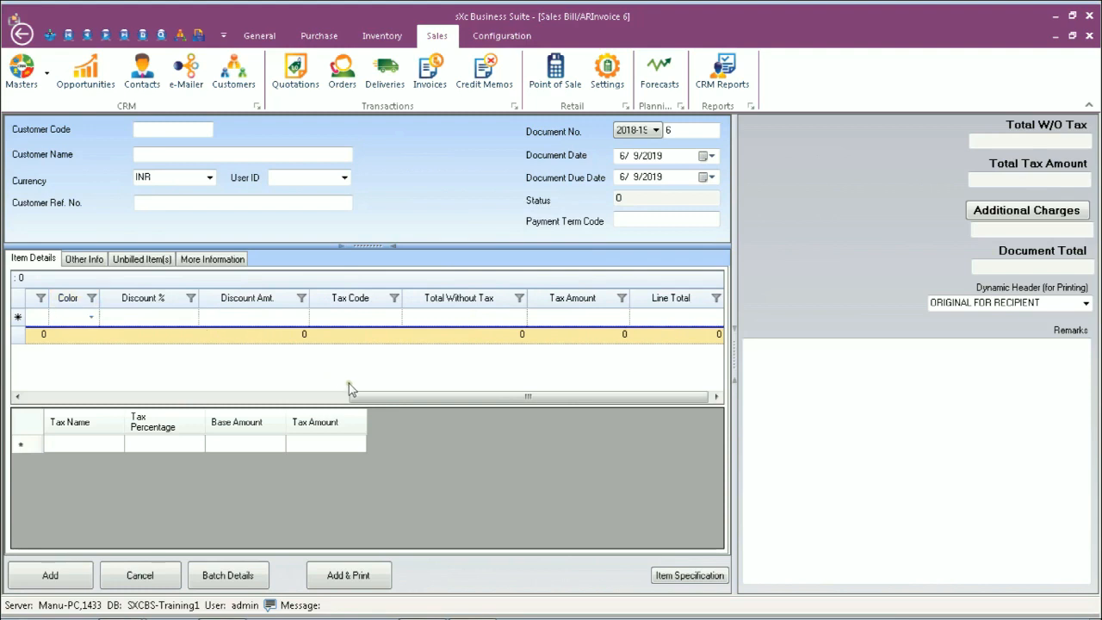
pyautogui.moveTo(378, 398); pyautogui.dragTo(183, 394)
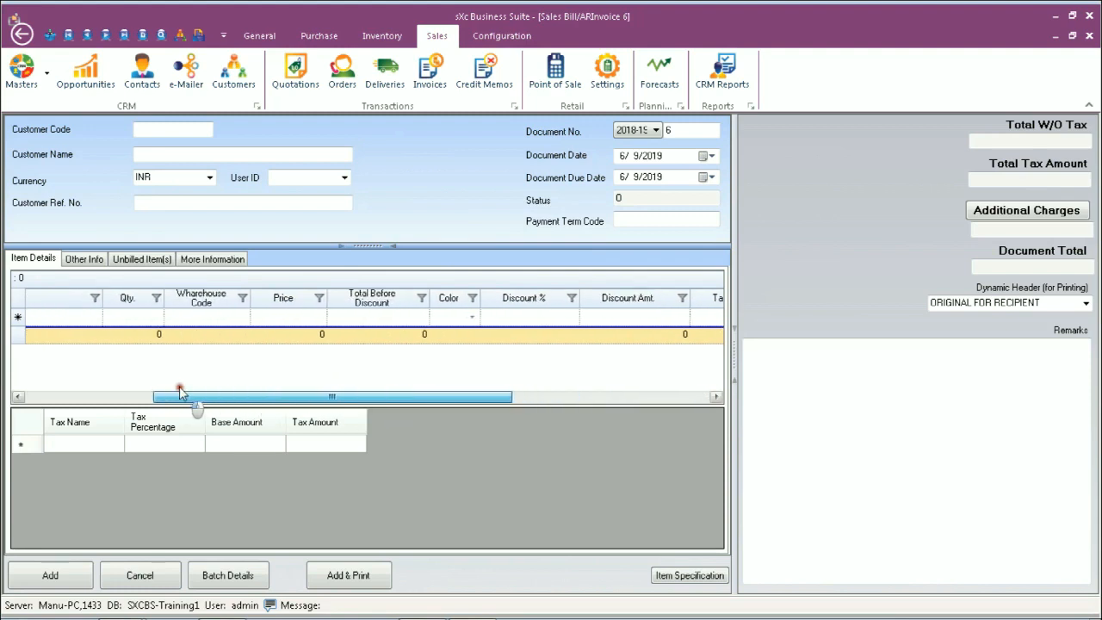
pyautogui.moveTo(451, 301); pyautogui.dragTo(142, 306)
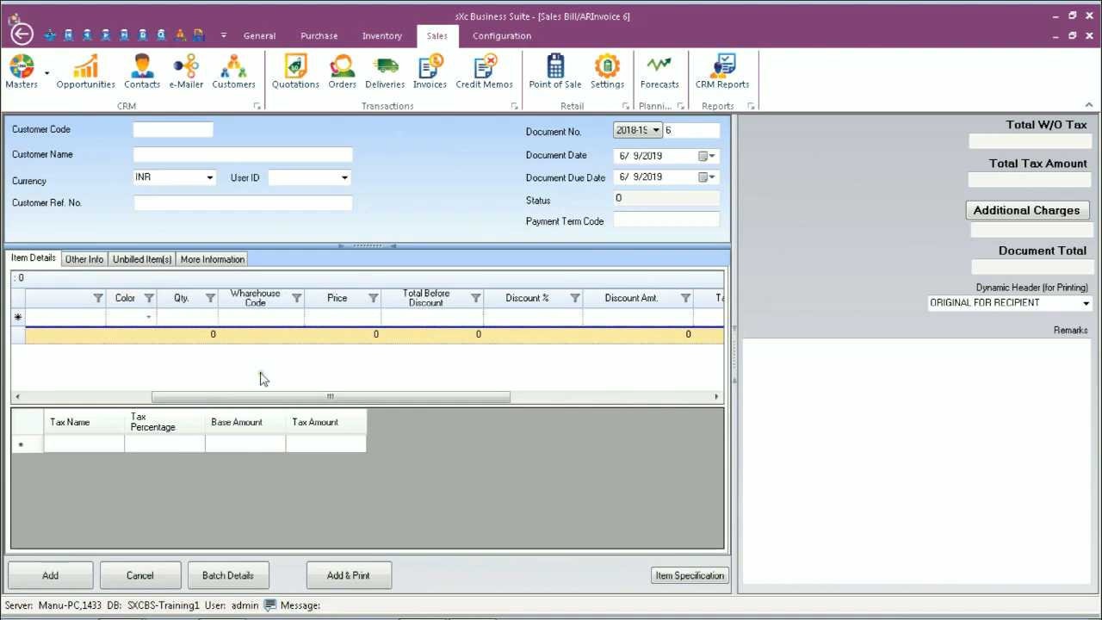
pyautogui.moveTo(255, 398); pyautogui.dragTo(81, 396)
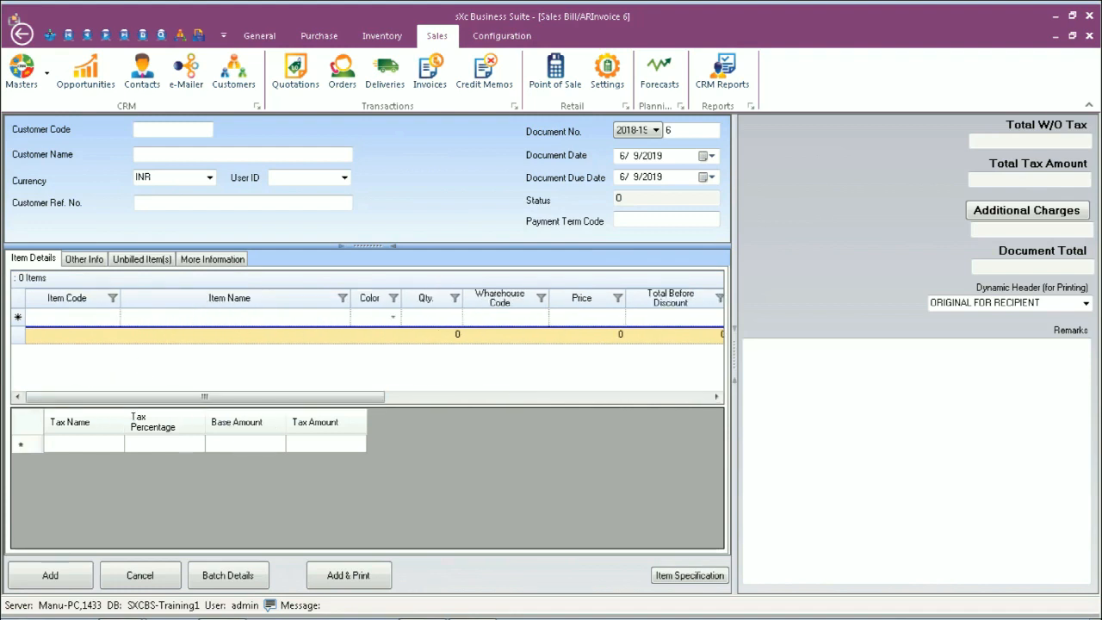
# Step: Add item FLNOVA101 (Ladies Nova 101) to the invoice with Color Red and quantity 5
pyautogui.click(72, 319)
pyautogui.doubleClick(358, 362)
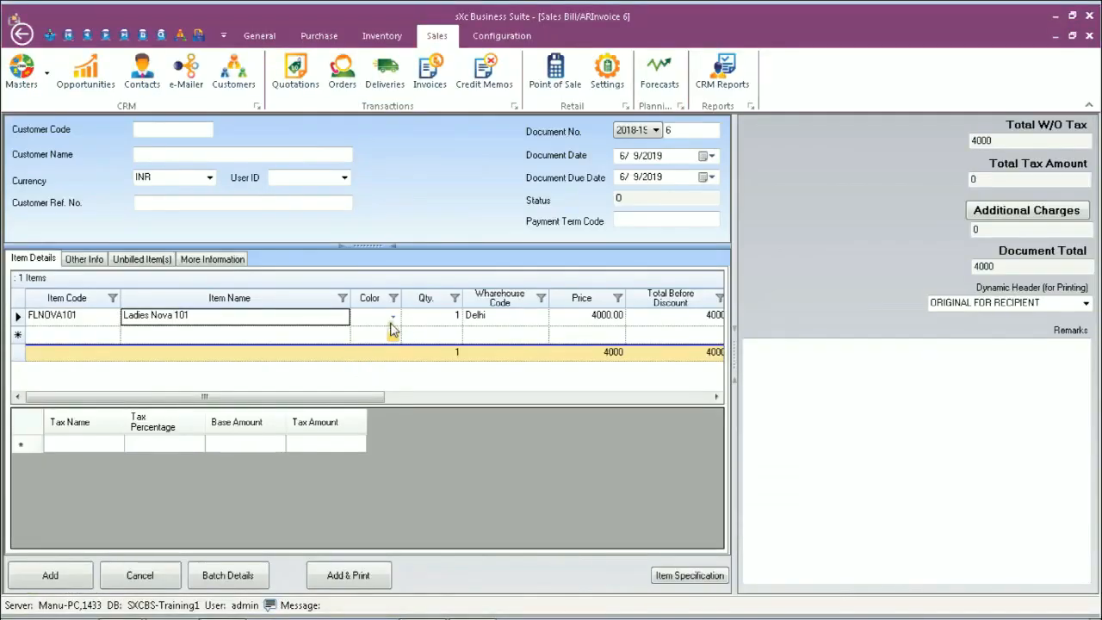
pyautogui.click(390, 318)
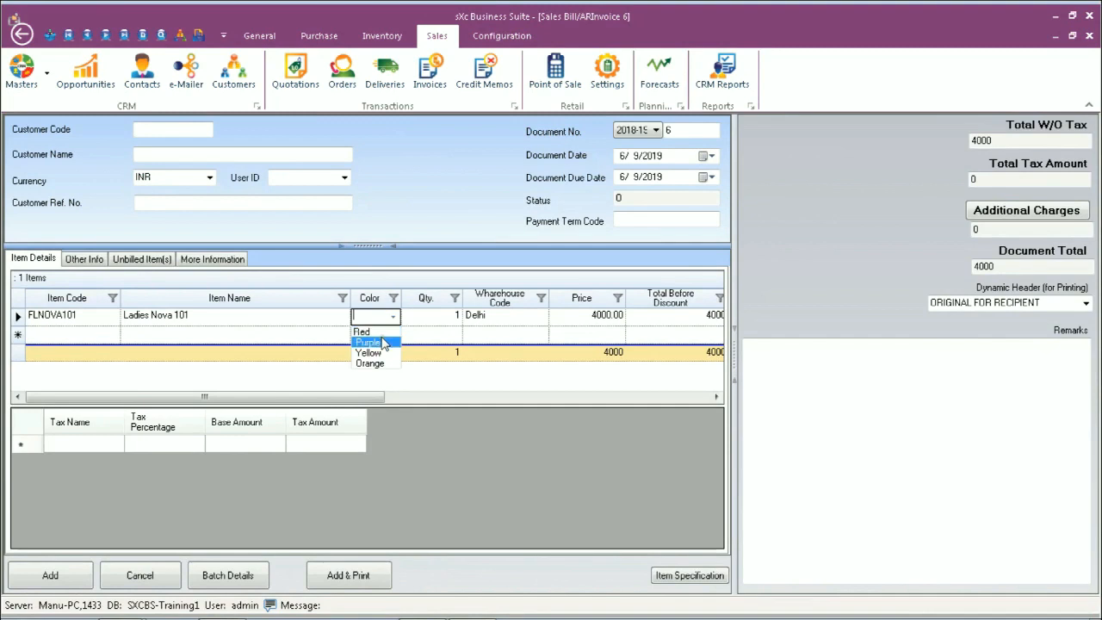
pyautogui.click(383, 330)
pyautogui.press('Tab')
pyautogui.write('5')
pyautogui.press('Tab')
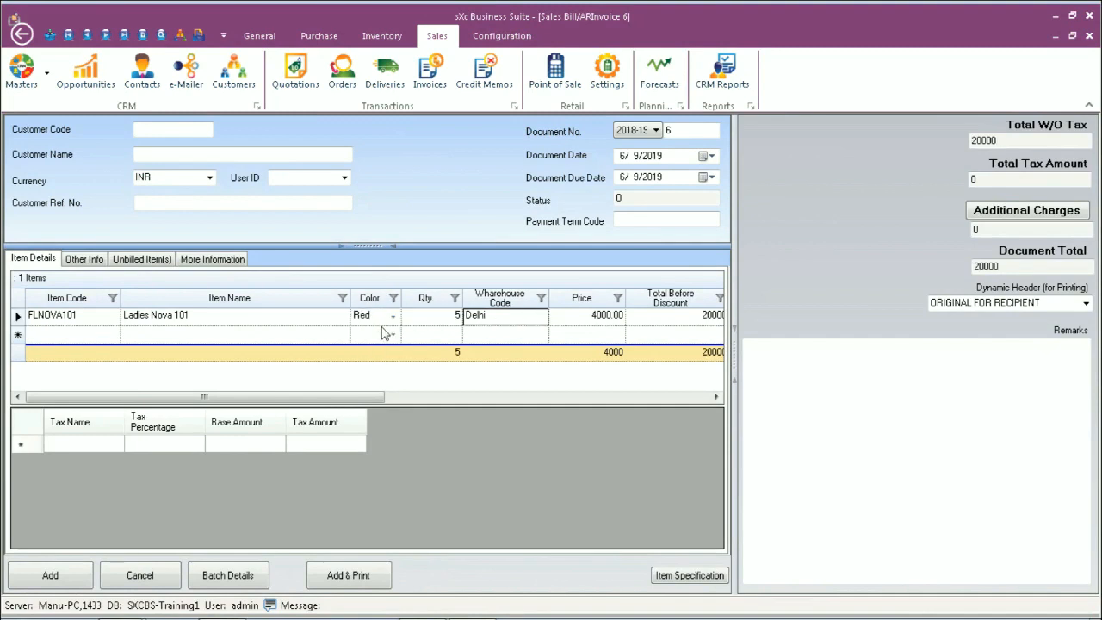
pyautogui.press('Tab')
pyautogui.press('Tab')
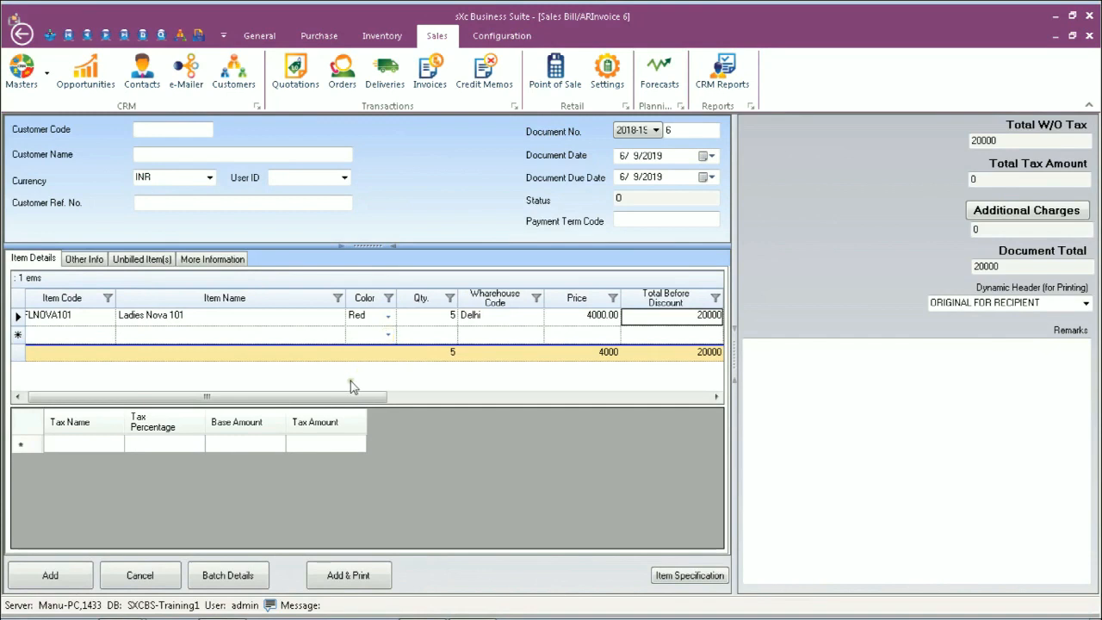
pyautogui.moveTo(205, 396); pyautogui.dragTo(197, 396)
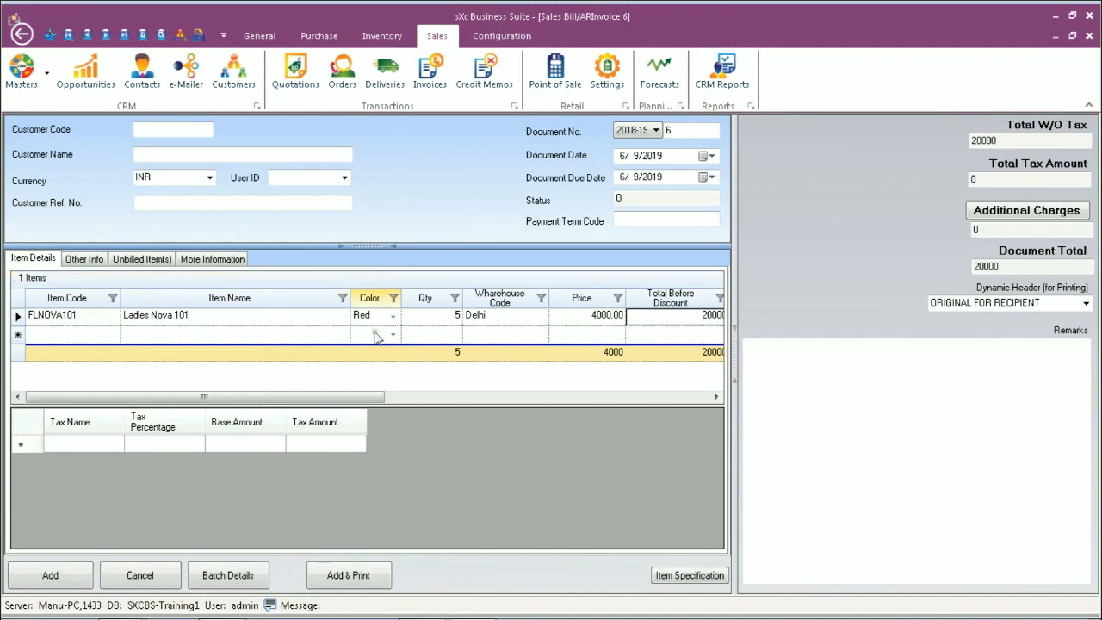
# Step: Revisit the invoice's header-level Export Agent field and go back to the item rows
pyautogui.click(217, 259)
pyautogui.click(144, 299)
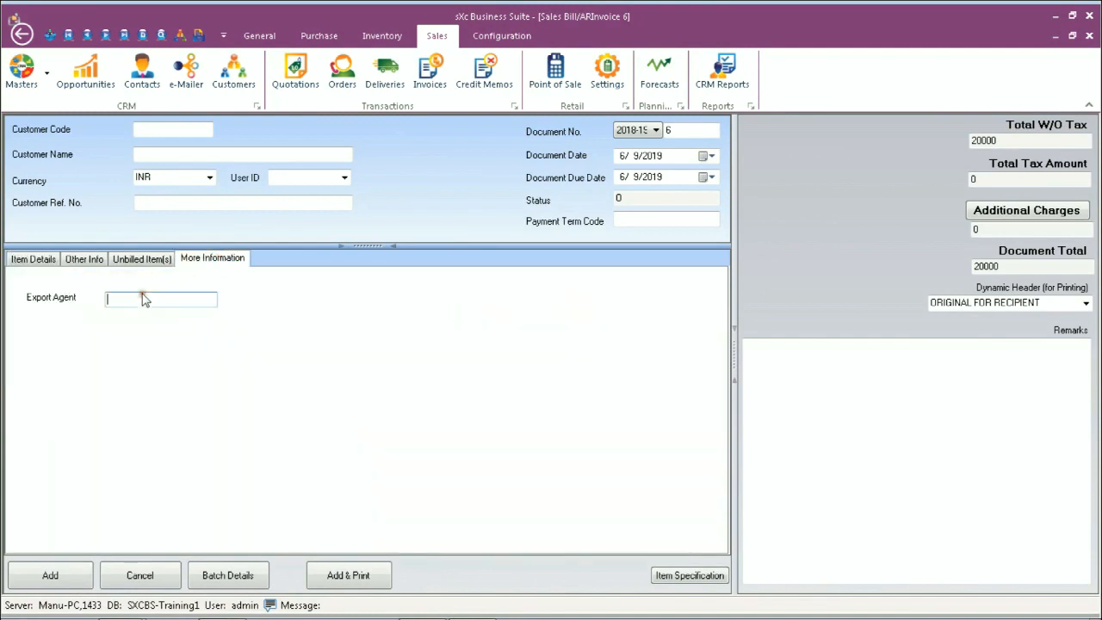
pyautogui.click(34, 259)
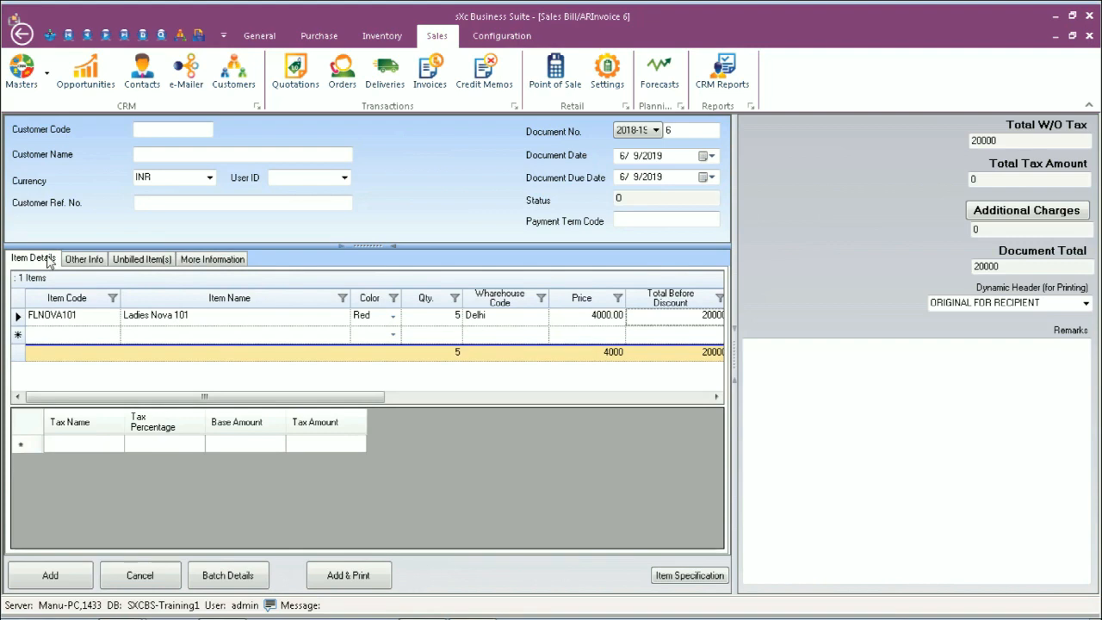
# Step: Minimize the business suite, switch to the Sunwheel Solutions site in Chrome and sign in with the saved login
pyautogui.click(1054, 17)
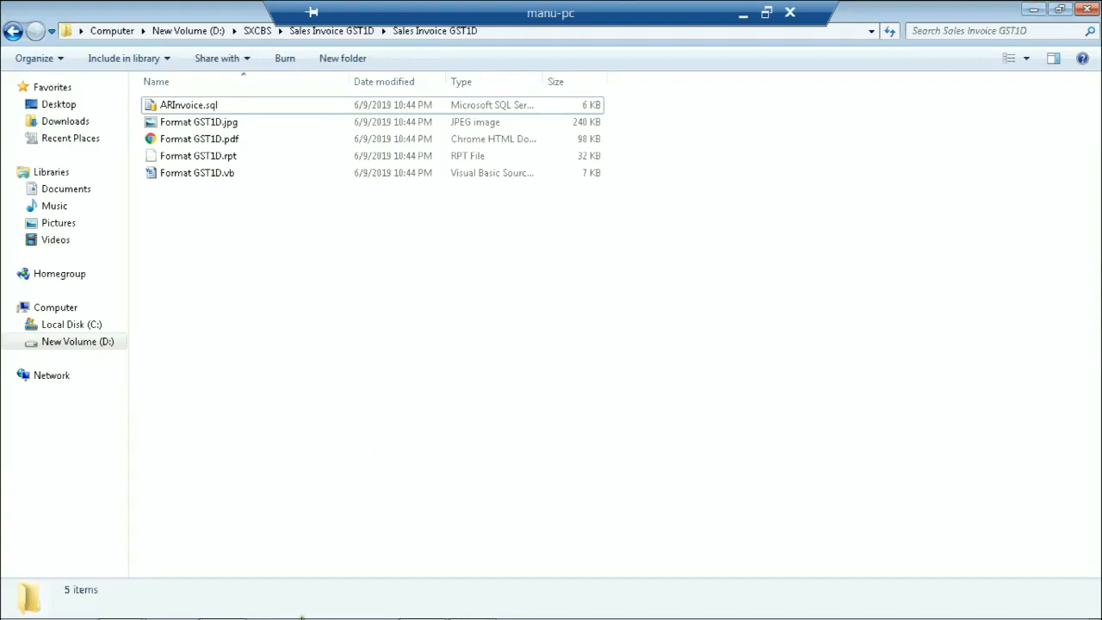
pyautogui.moveTo(312, 609)
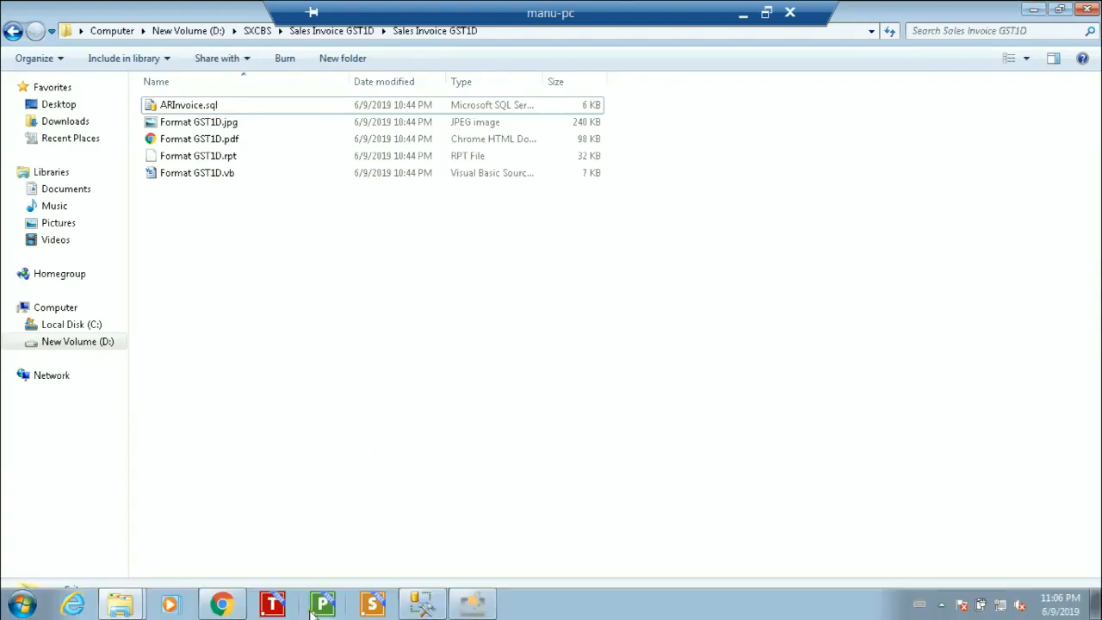
pyautogui.click(220, 605)
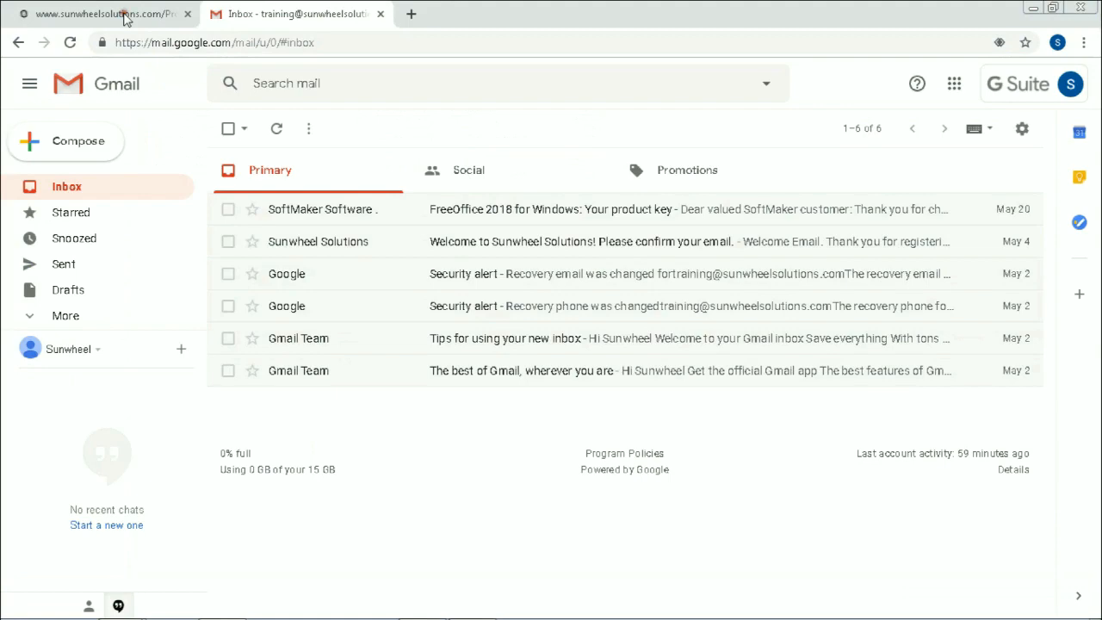
pyautogui.click(125, 16)
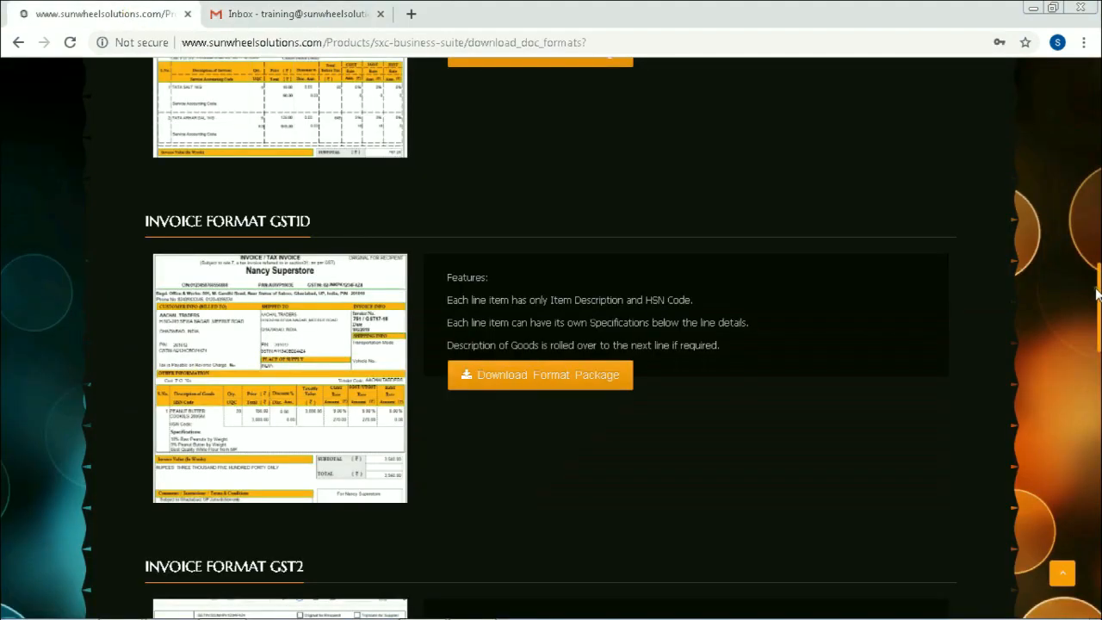
pyautogui.moveTo(1098, 290); pyautogui.dragTo(1086, 66)
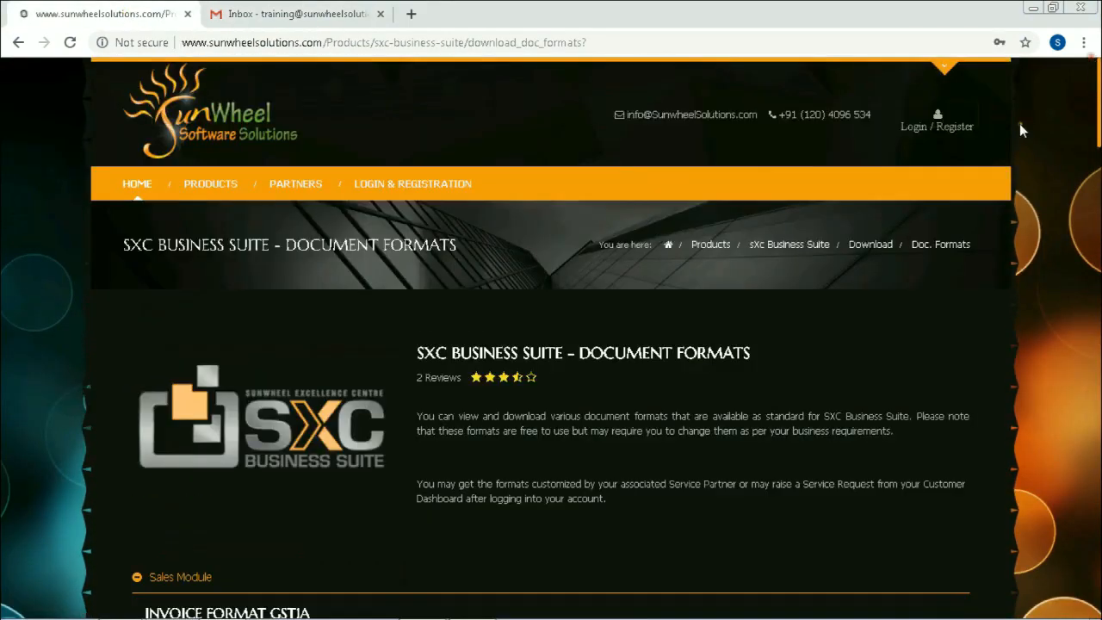
pyautogui.click(423, 188)
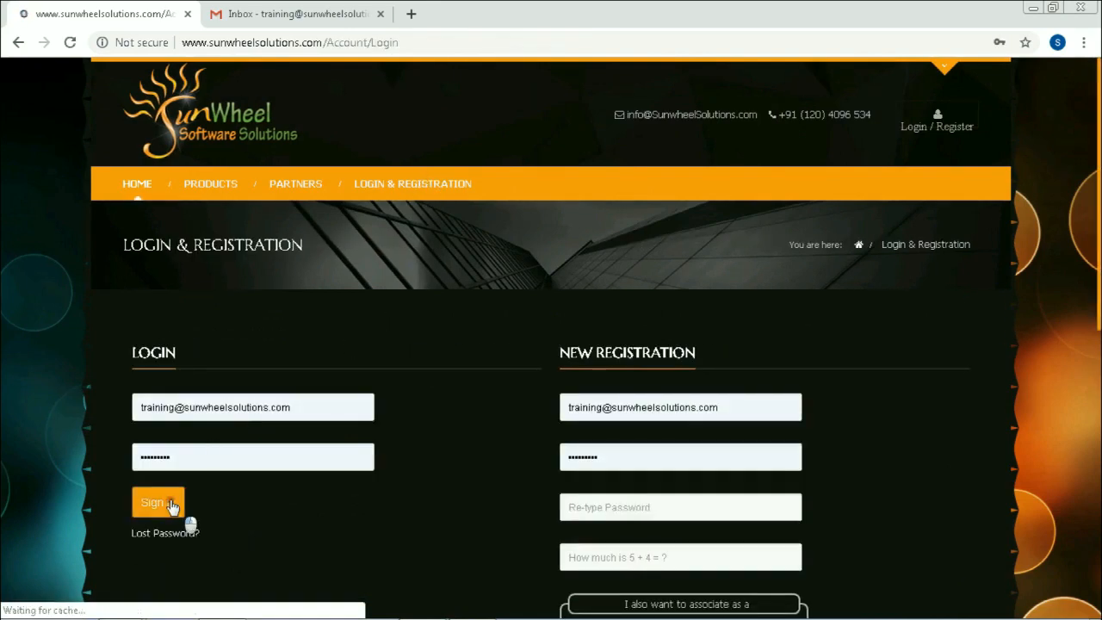
pyautogui.click(171, 506)
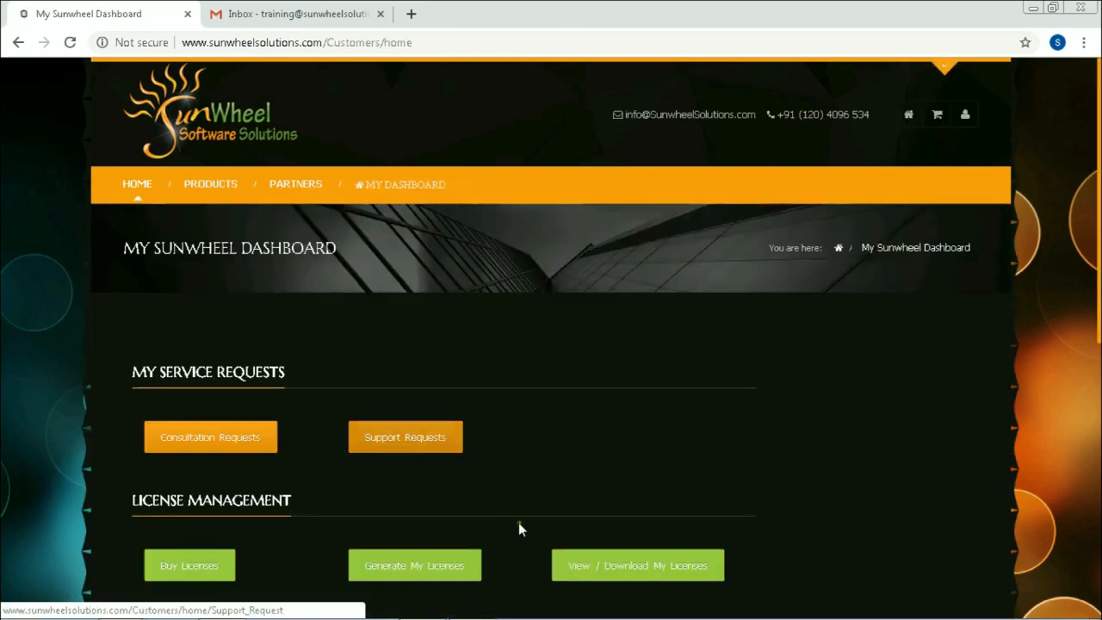
# Step: Open the Support Requests page from the dashboard and go to the new request's problem summary field
pyautogui.click(406, 437)
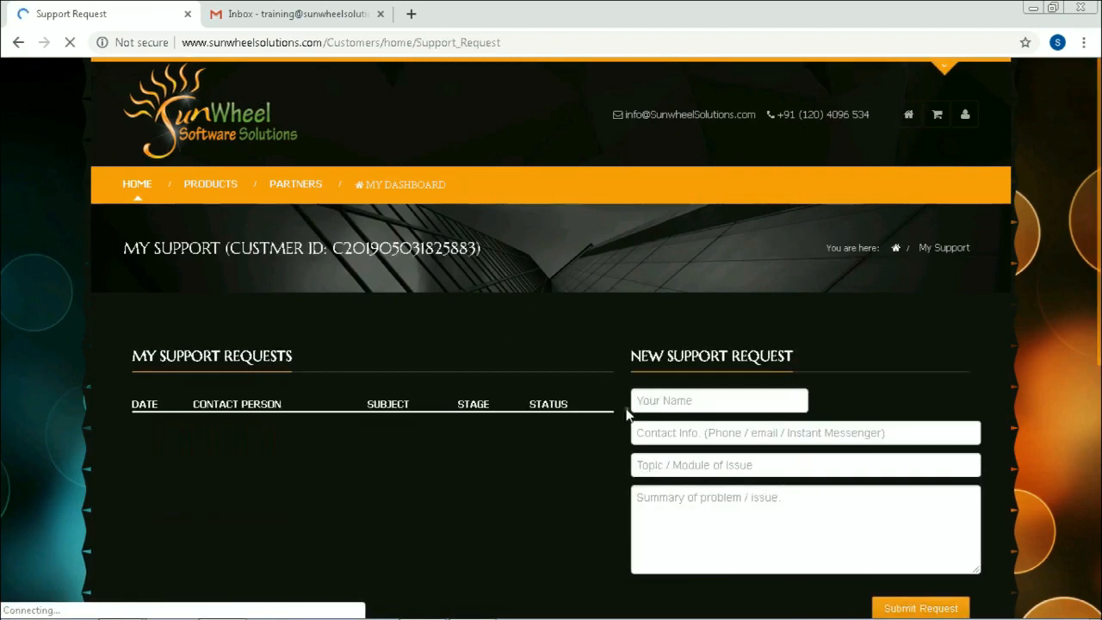
pyautogui.click(731, 402)
pyautogui.click(714, 525)
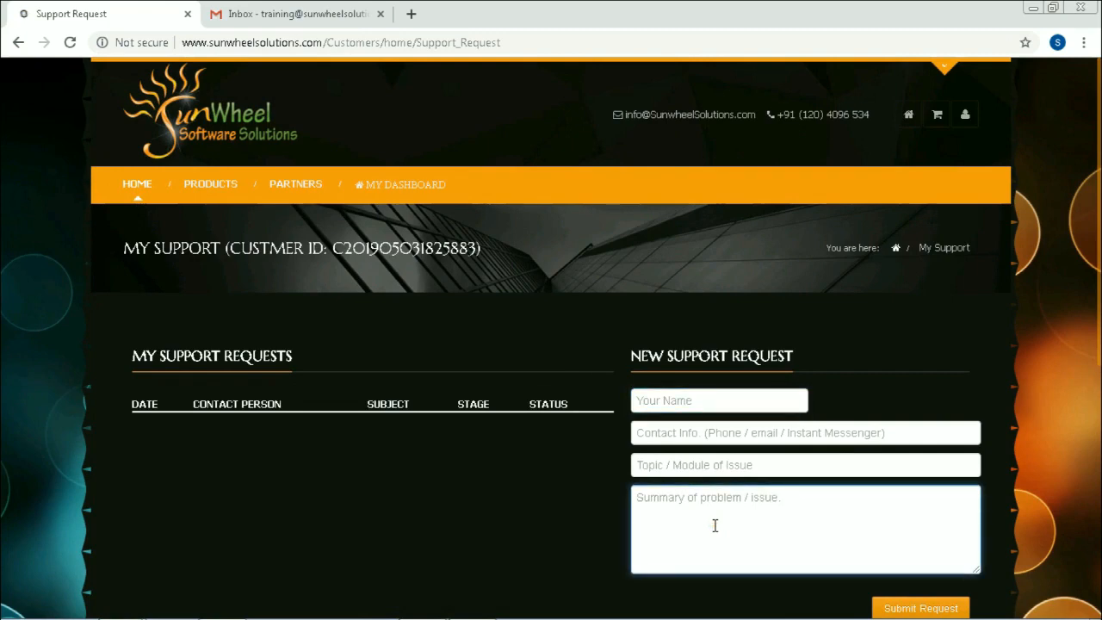